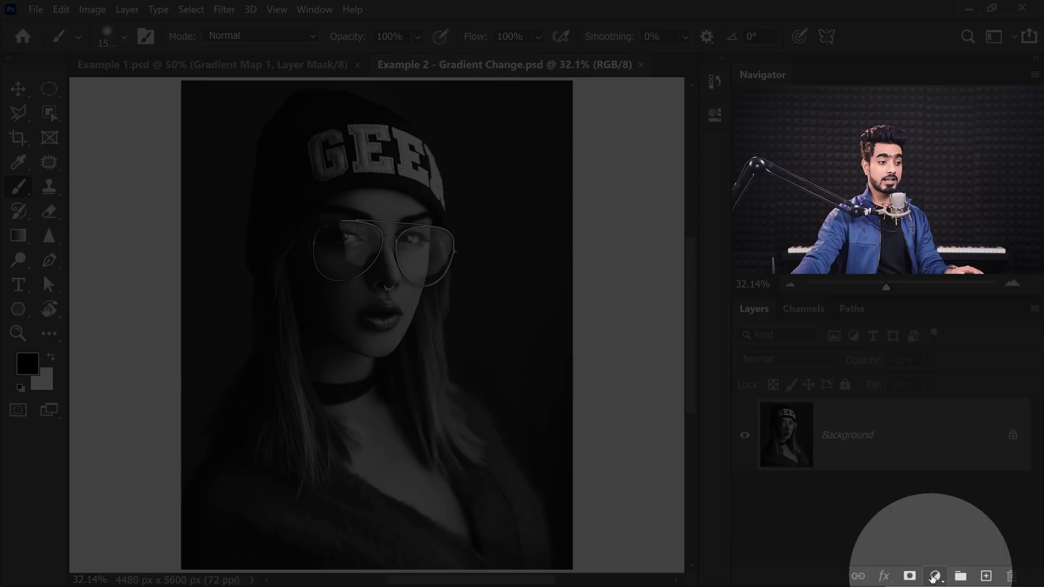
# Add a Gradient Map adjustment to the Example 2 portrait and set its left stop to black 000000
pyautogui.click(933, 577)
pyautogui.click(924, 551)
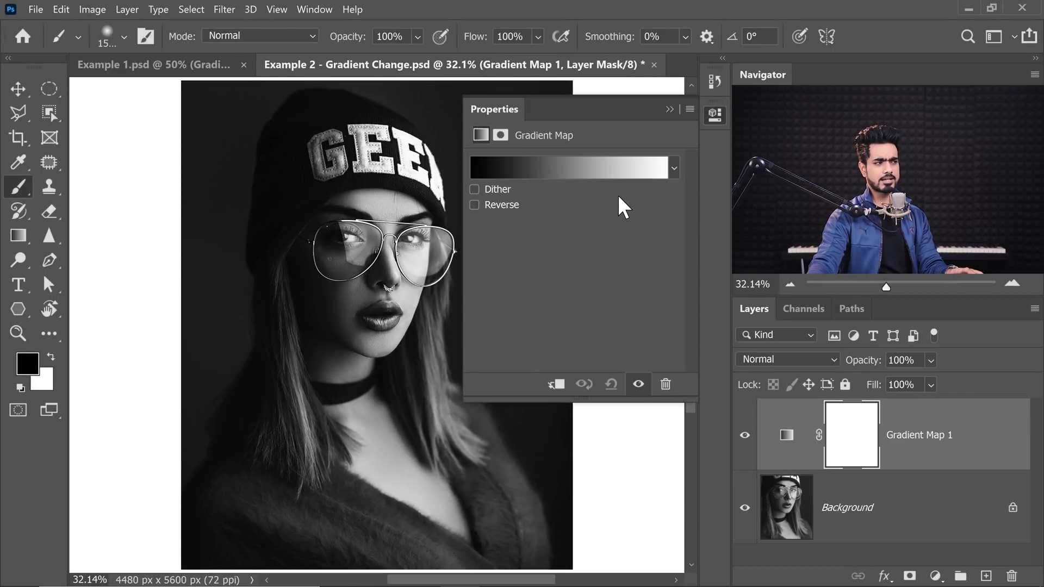
pyautogui.click(569, 167)
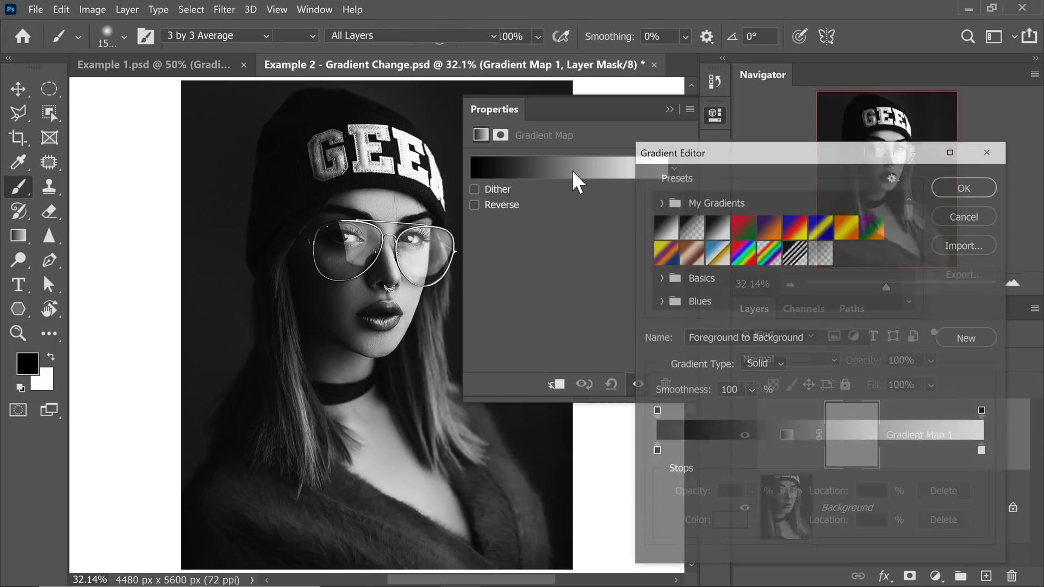
pyautogui.click(655, 454)
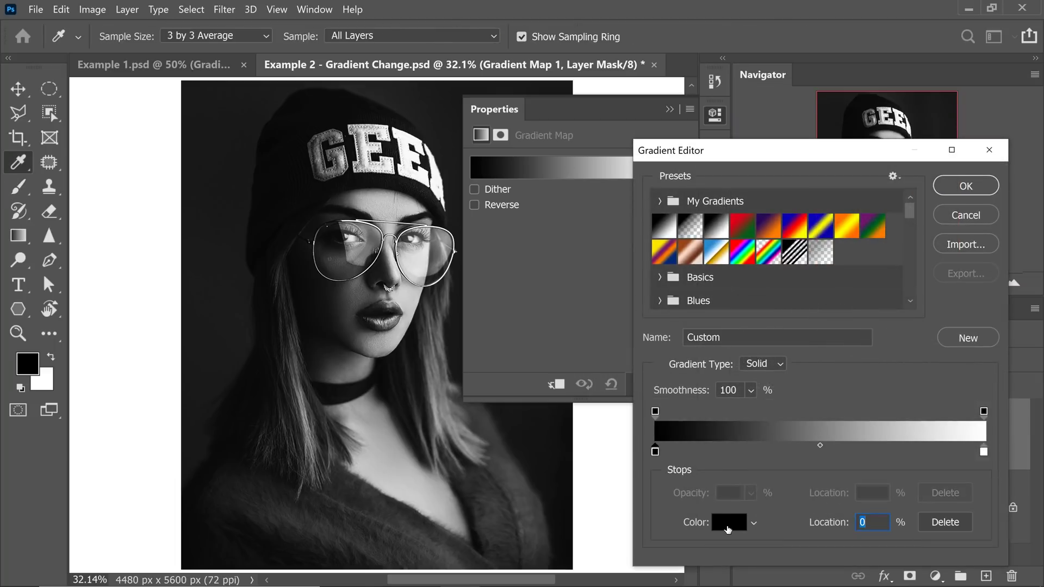
pyautogui.click(729, 523)
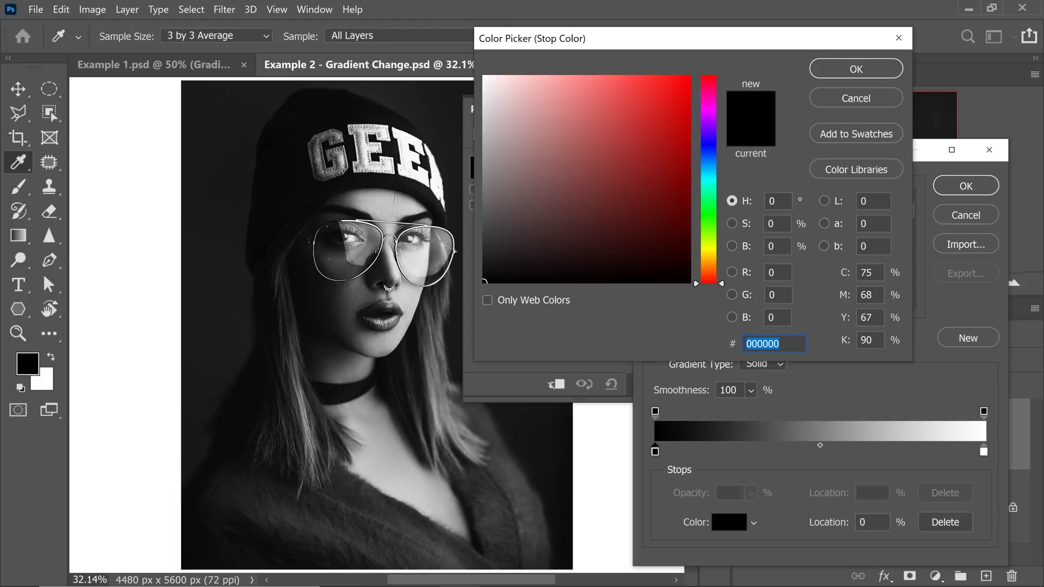
pyautogui.click(861, 69)
# Set the right stop to white ffffff, accept the gradient, and toggle the layer to compare
pyautogui.click(982, 452)
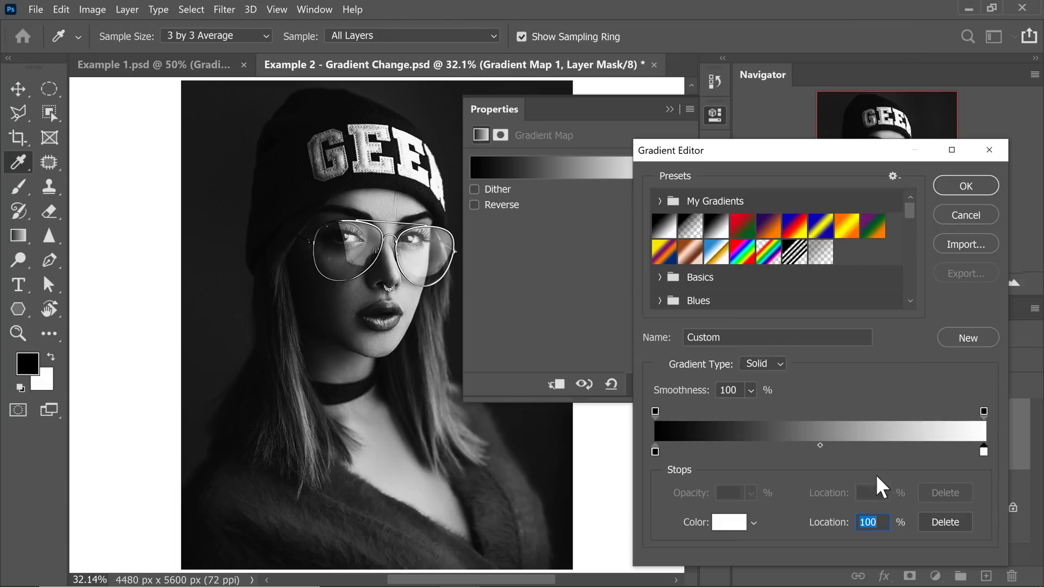
pyautogui.click(729, 523)
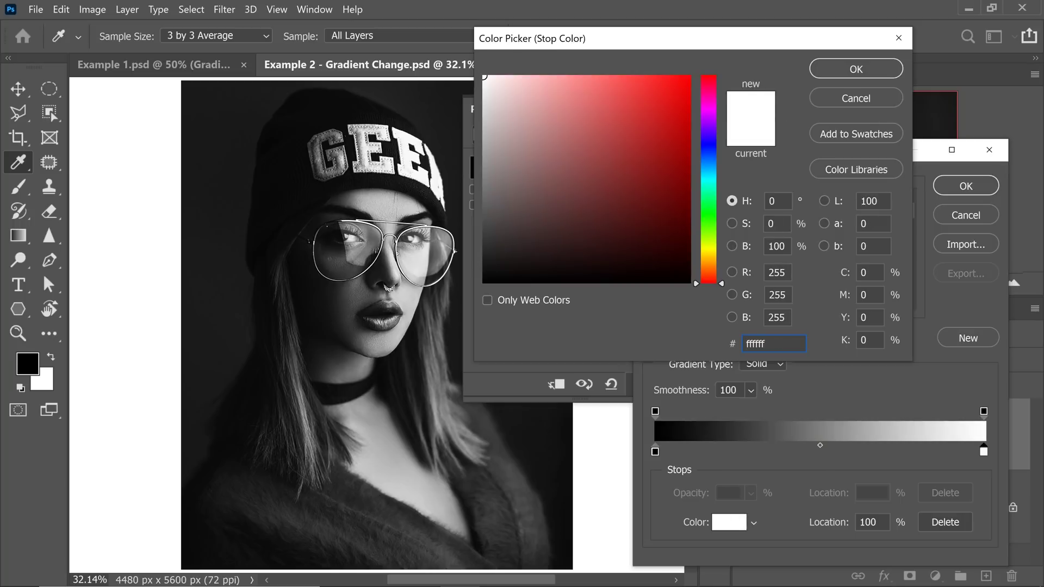
pyautogui.click(856, 76)
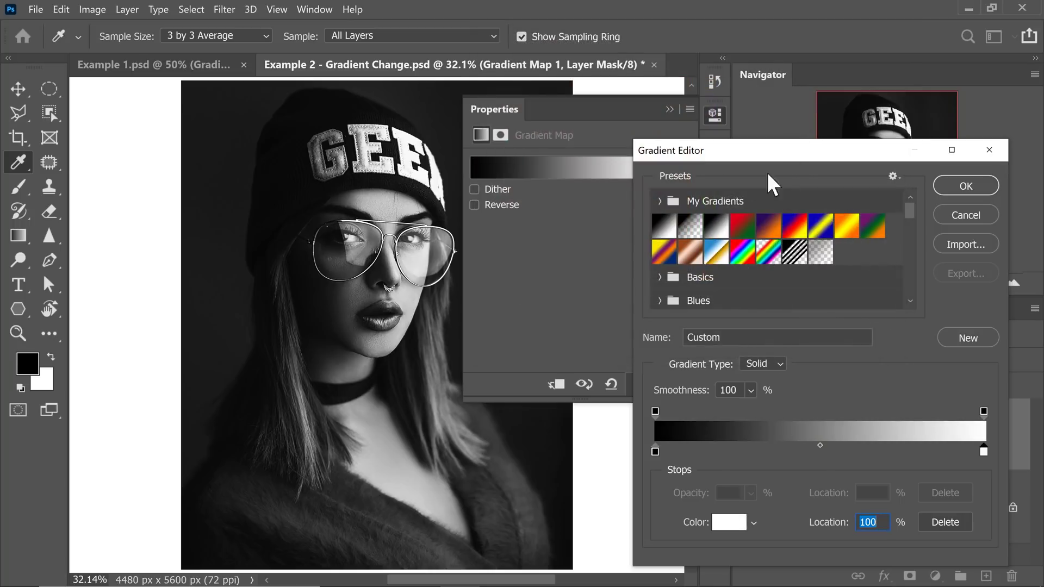
pyautogui.click(965, 185)
pyautogui.press('b')
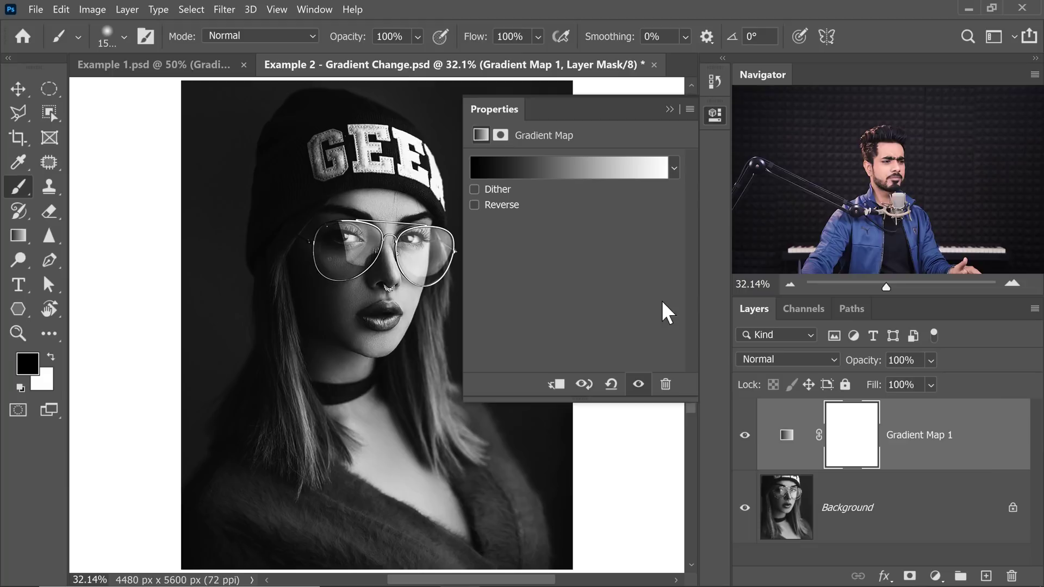
pyautogui.click(669, 109)
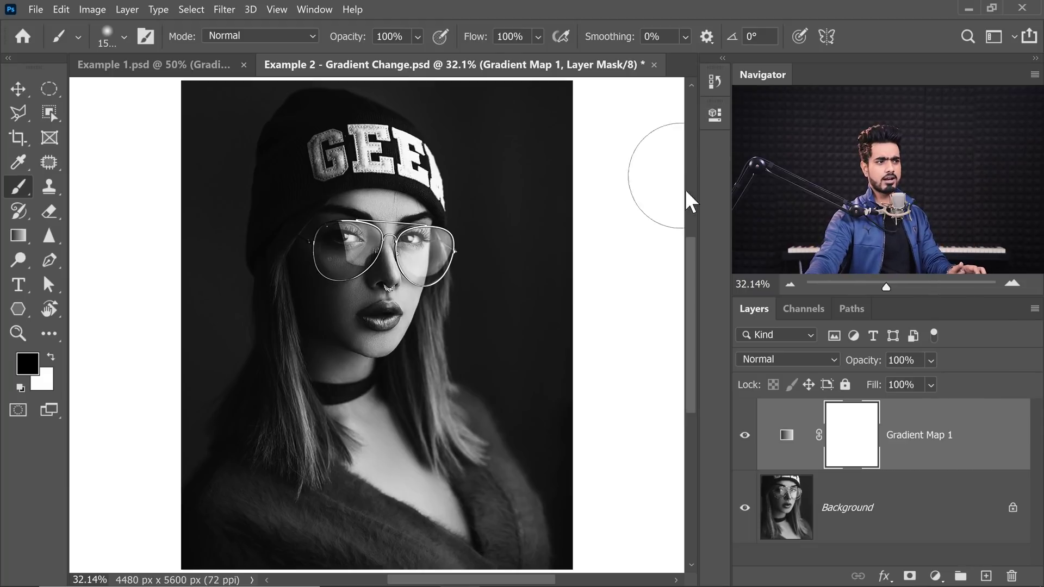
pyautogui.click(744, 437)
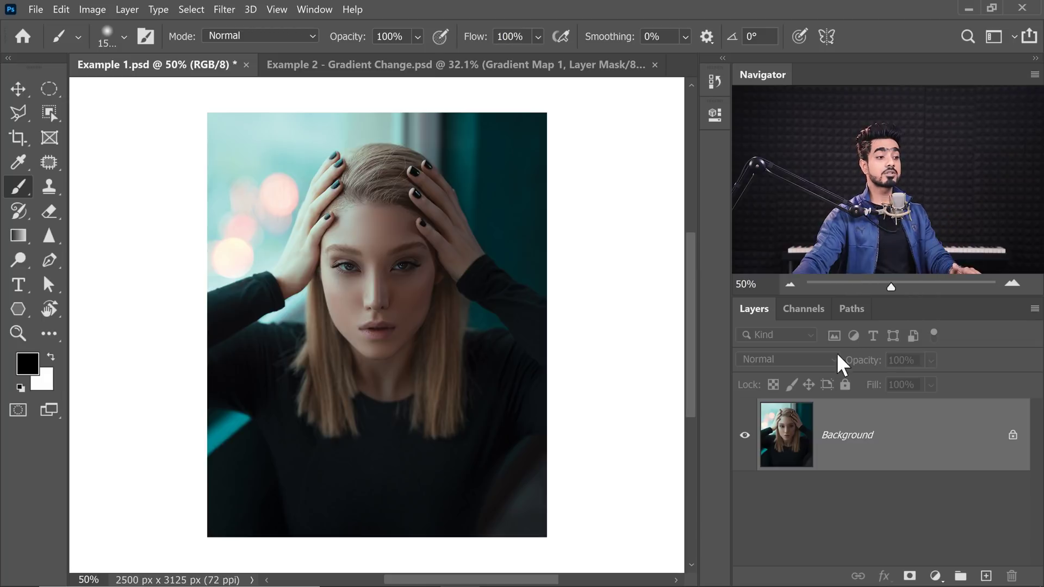
# Reset the pasteboard around the Example 1 canvas to its Default dark gray colour
pyautogui.scroll(1, 879, 348)
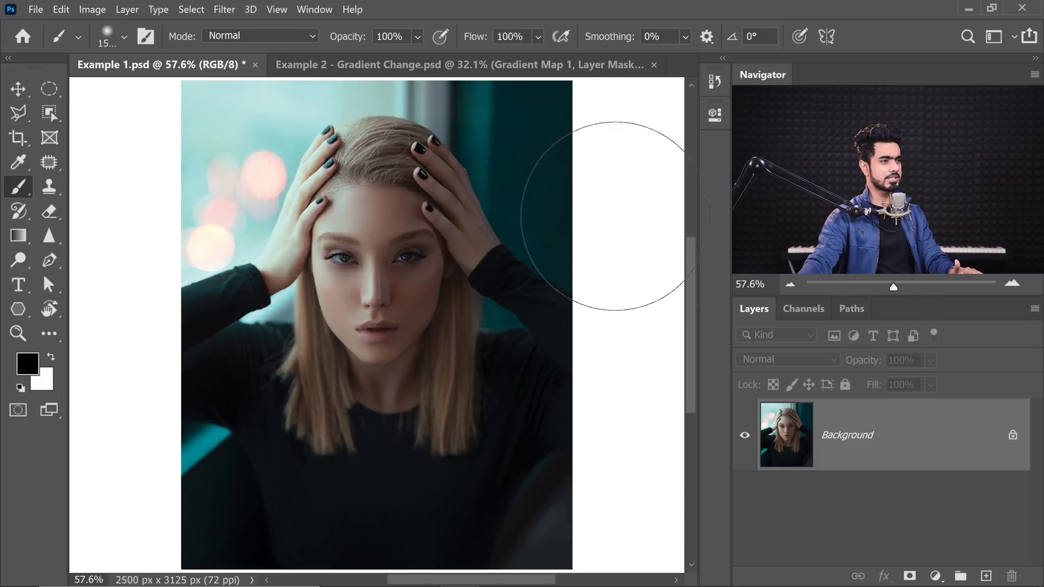
pyautogui.rightClick(630, 211)
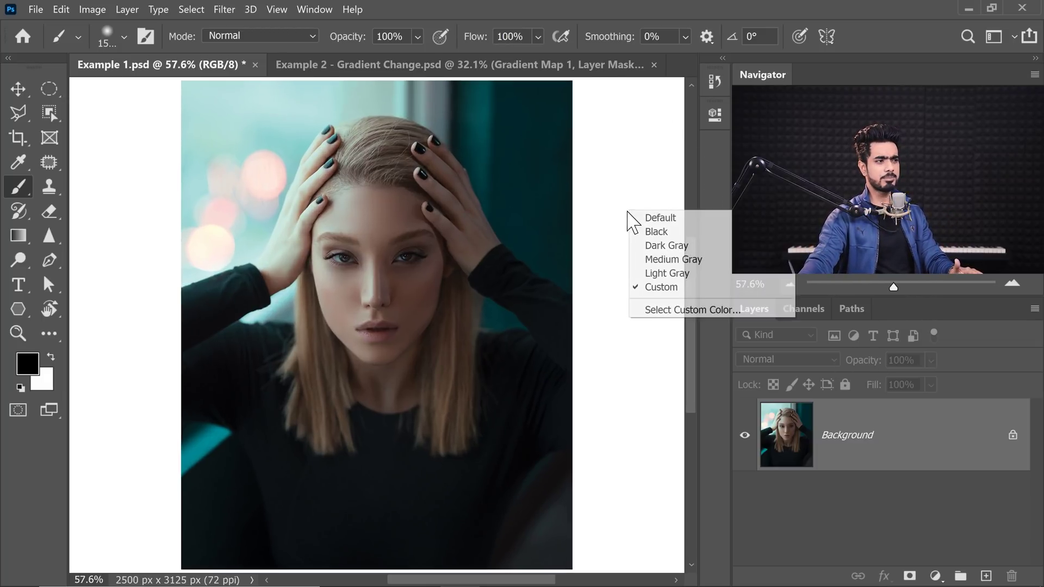
pyautogui.click(660, 220)
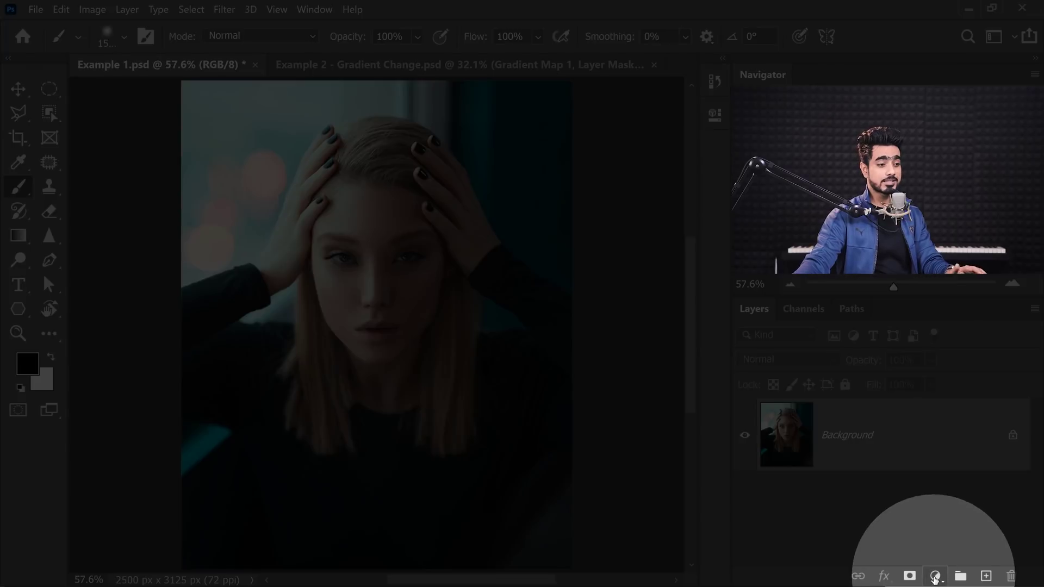
# Add a Gradient Map adjustment to the Example 1 portrait and open its gradient editor
pyautogui.click(935, 576)
pyautogui.click(929, 559)
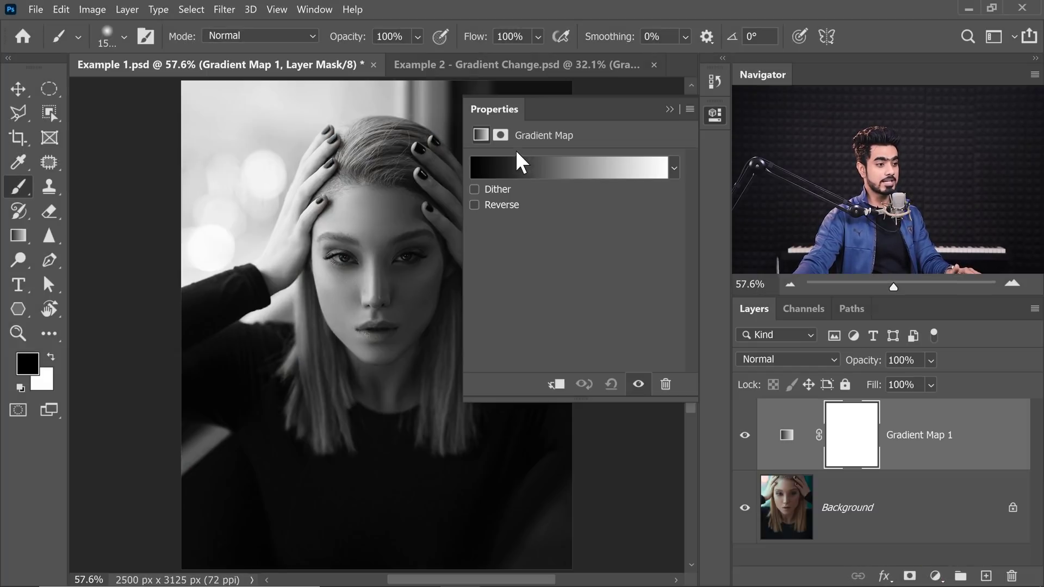
pyautogui.click(611, 168)
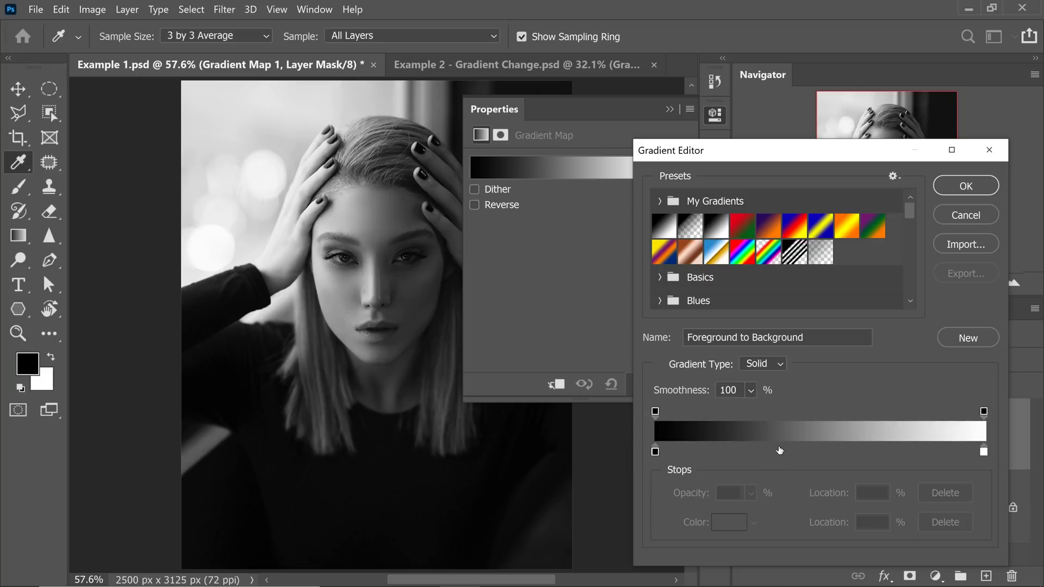
# Add a red f63030 stop at 43%, then try the Blue, Red, Yellow and Spectrum presets
pyautogui.click(798, 449)
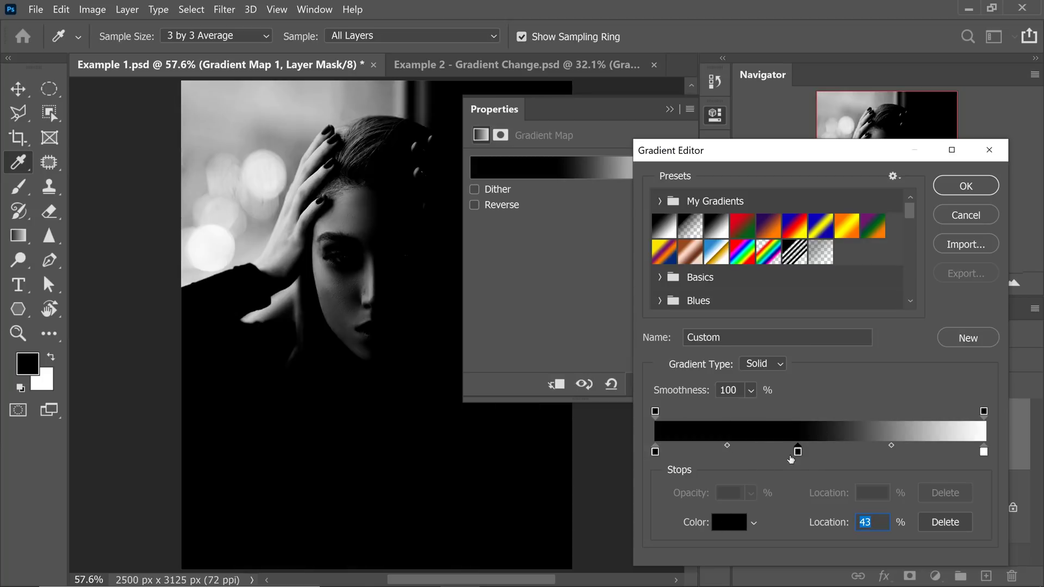
pyautogui.click(732, 527)
pyautogui.write('f63030')
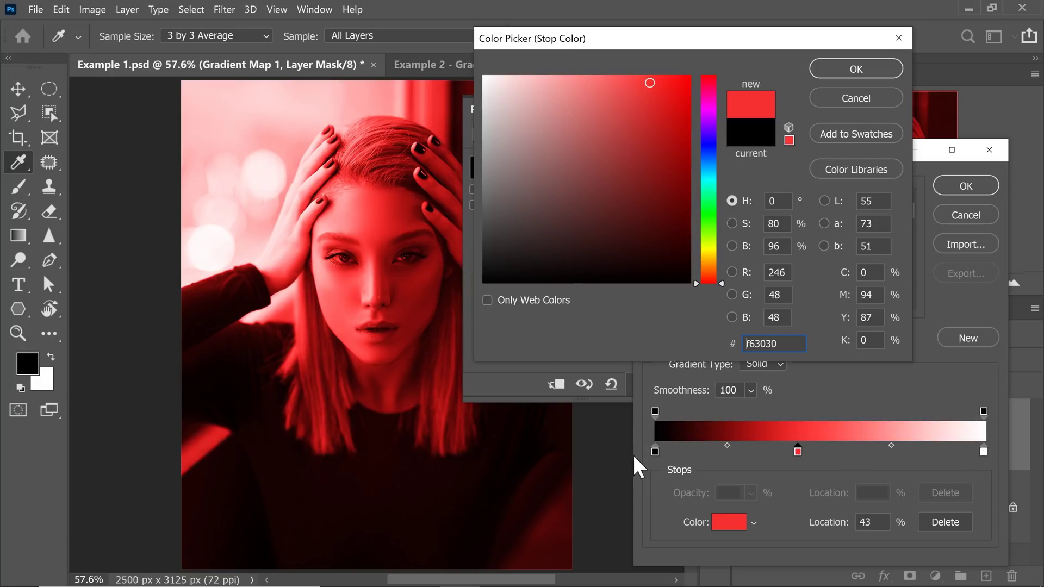
pyautogui.click(855, 69)
pyautogui.click(794, 226)
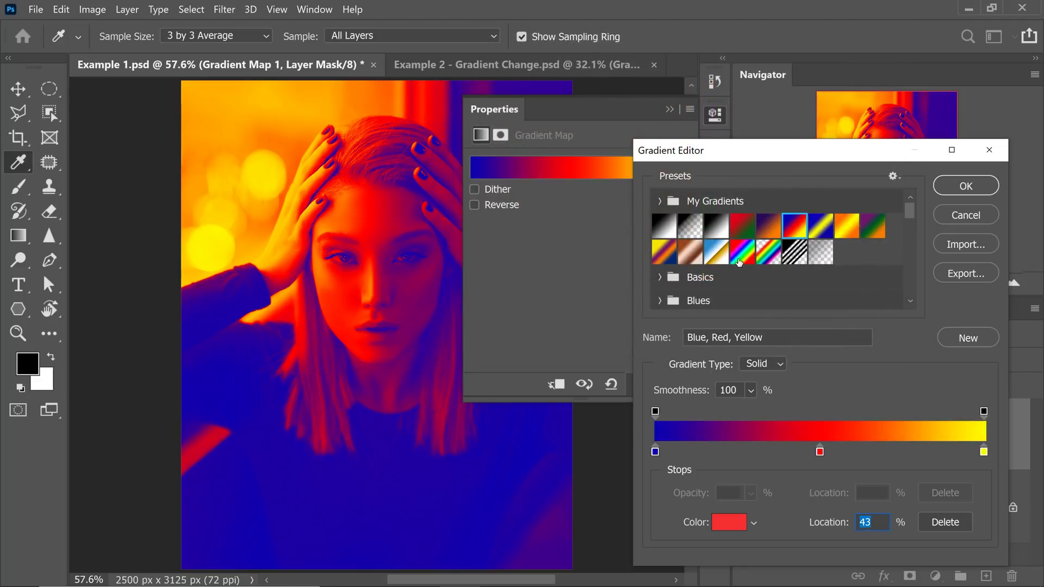
pyautogui.click(740, 253)
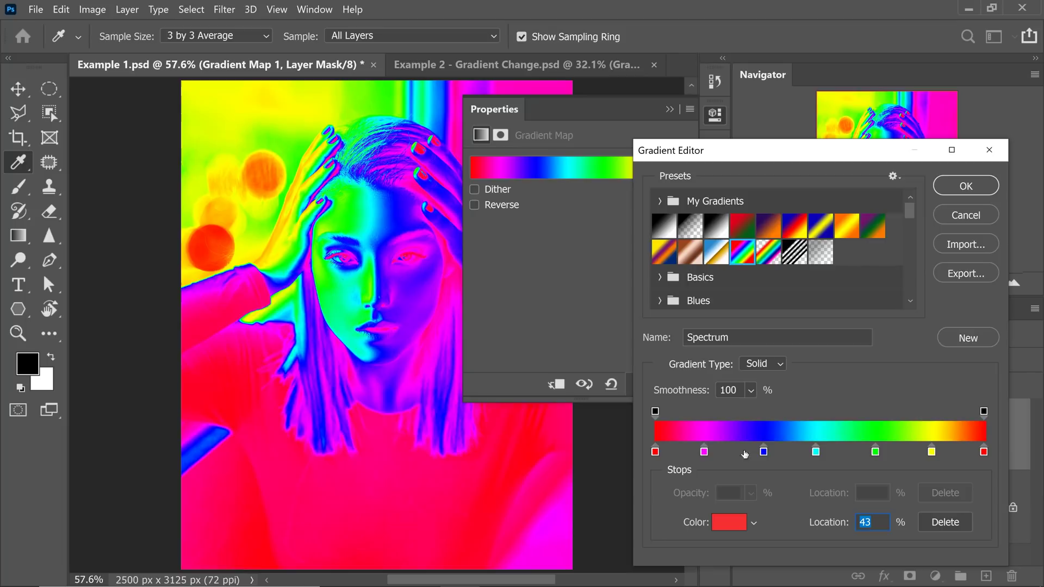
# Switch back to the Foreground to Background gradient and make its right stop pink
pyautogui.click(670, 226)
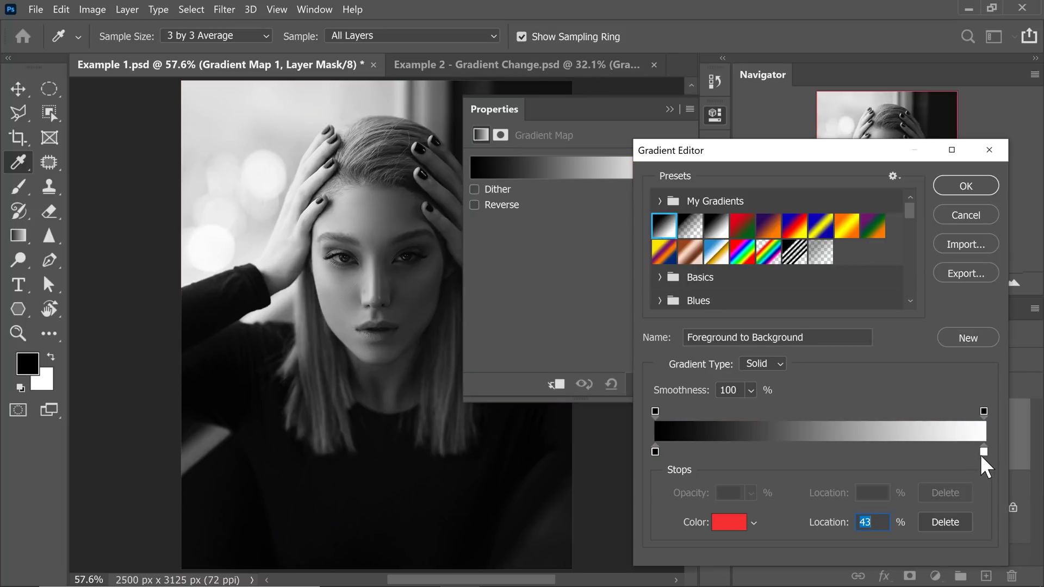
pyautogui.click(727, 522)
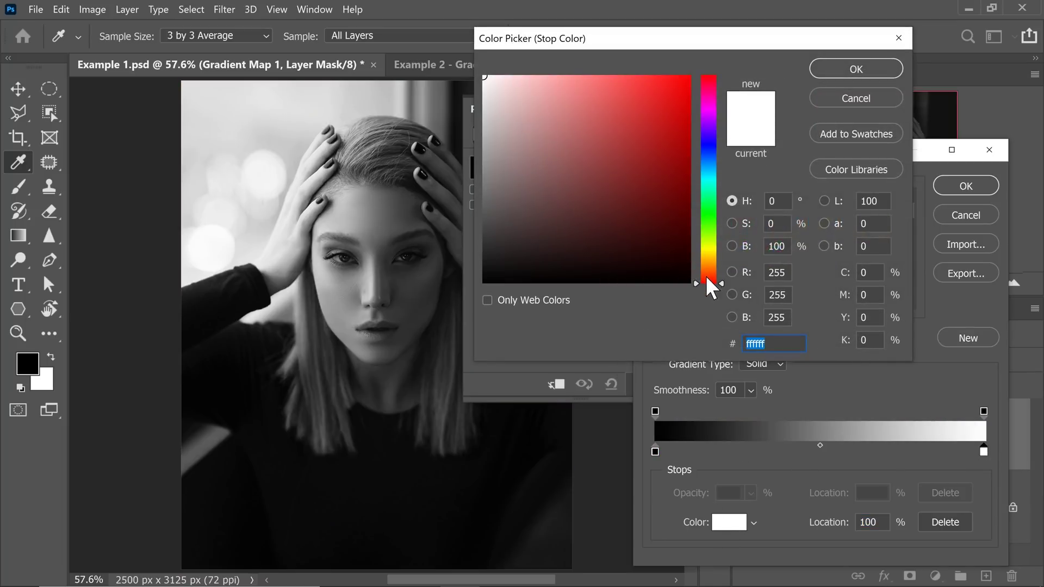
pyautogui.moveTo(707, 277)
pyautogui.mouseDown()
pyautogui.moveTo(698, 112)
pyautogui.moveTo(708, 83)
pyautogui.mouseUp()
pyautogui.click(630, 77)
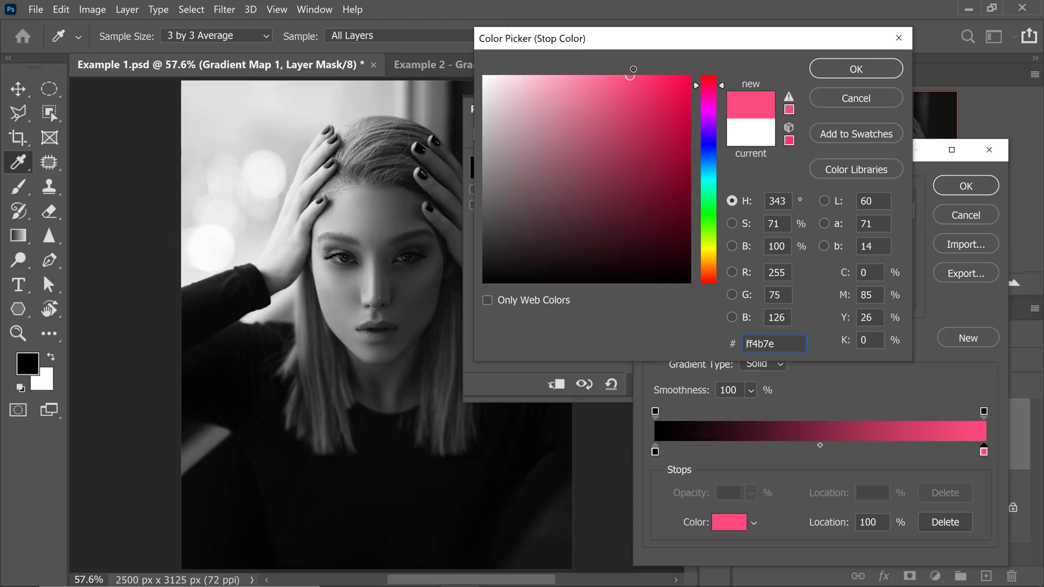
pyautogui.press('Return')
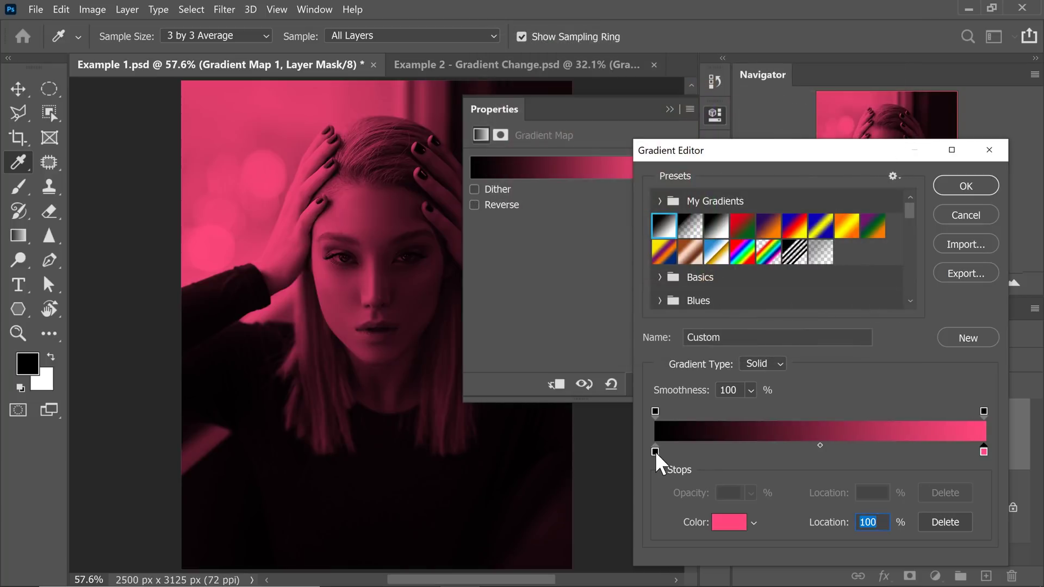
# Set the gradient's left stop to dark navy 001b43
pyautogui.click(655, 451)
pyautogui.click(725, 521)
pyautogui.click(709, 159)
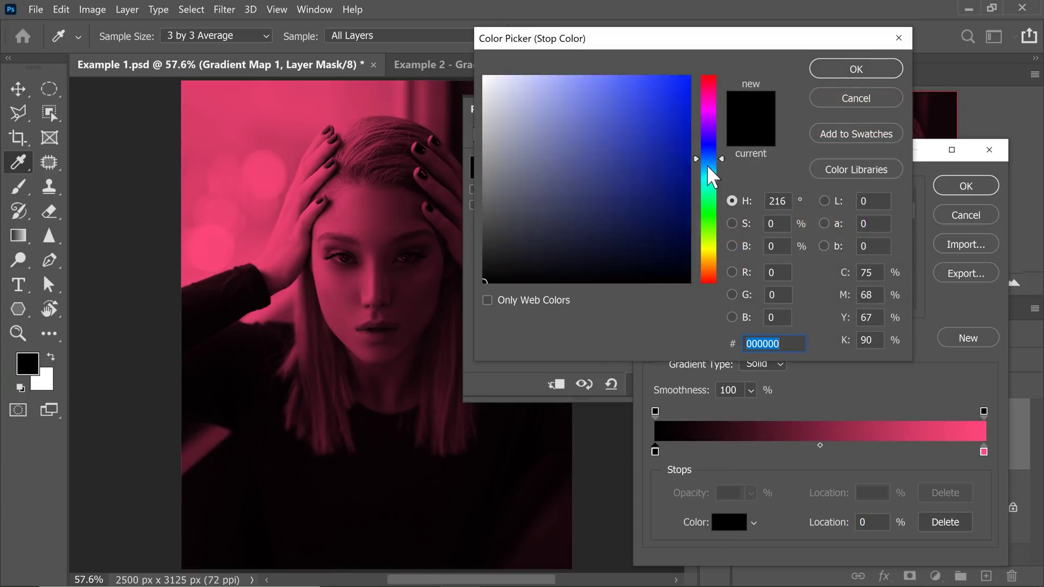
pyautogui.moveTo(708, 166)
pyautogui.mouseDown()
pyautogui.moveTo(706, 205)
pyautogui.moveTo(713, 165)
pyautogui.mouseUp()
pyautogui.click(660, 206)
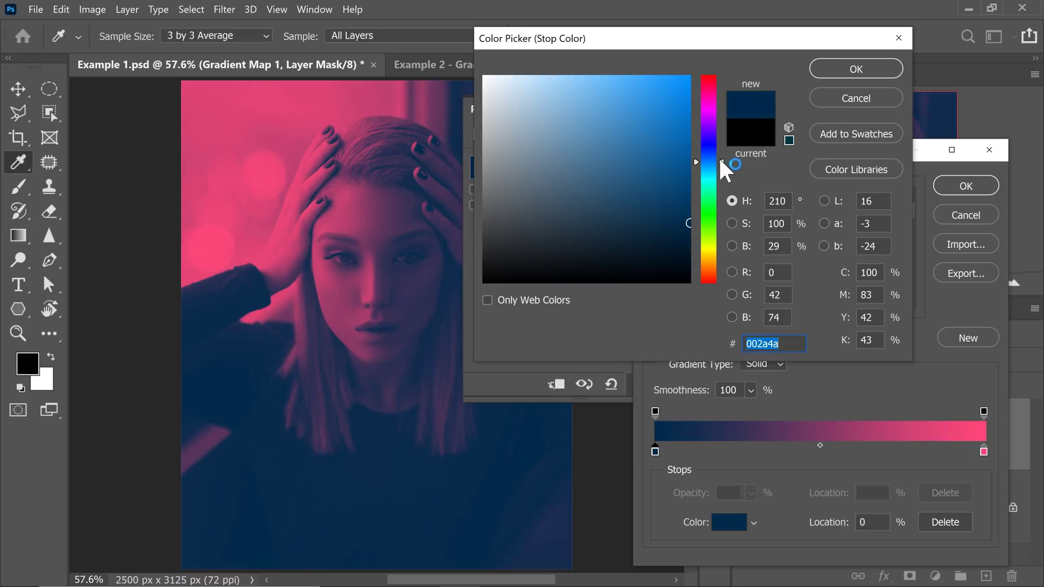
pyautogui.moveTo(720, 160); pyautogui.dragTo(720, 158)
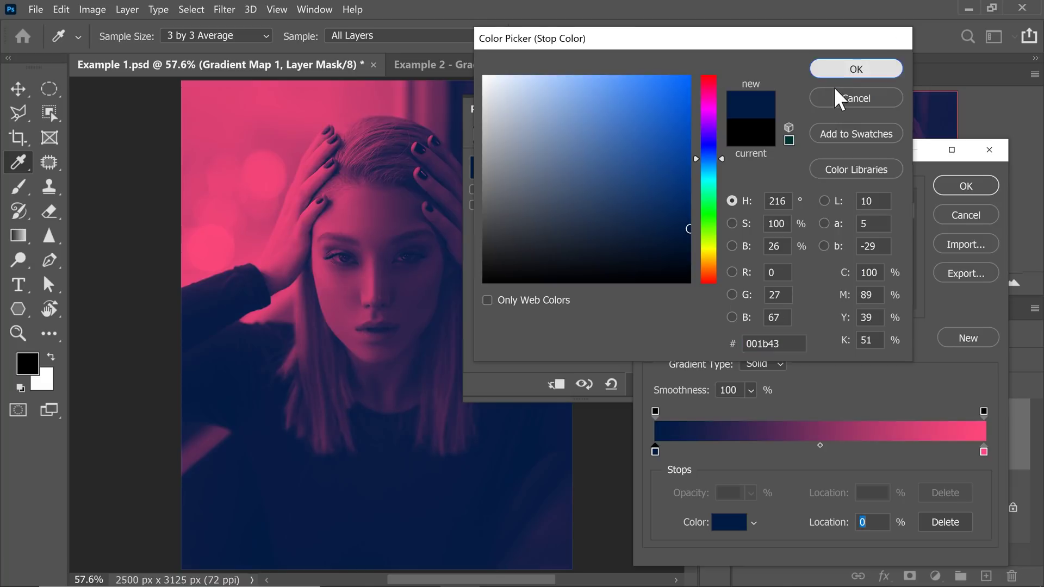
pyautogui.click(856, 69)
# Apply the navy-to-pink gradient, close Properties, then reopen Gradient Map 1's settings
pyautogui.click(965, 185)
pyautogui.click(669, 110)
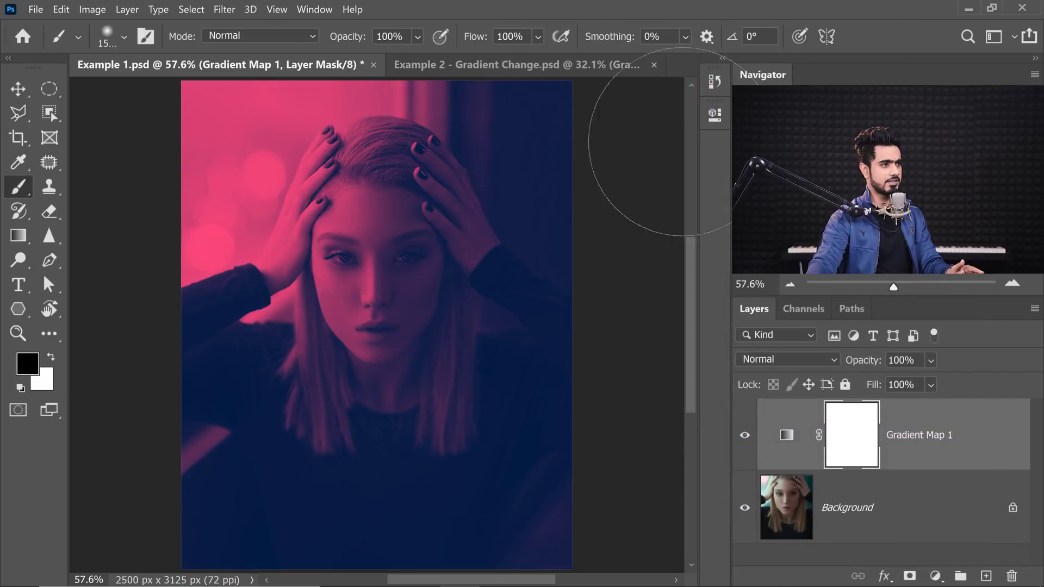
pyautogui.doubleClick(786, 435)
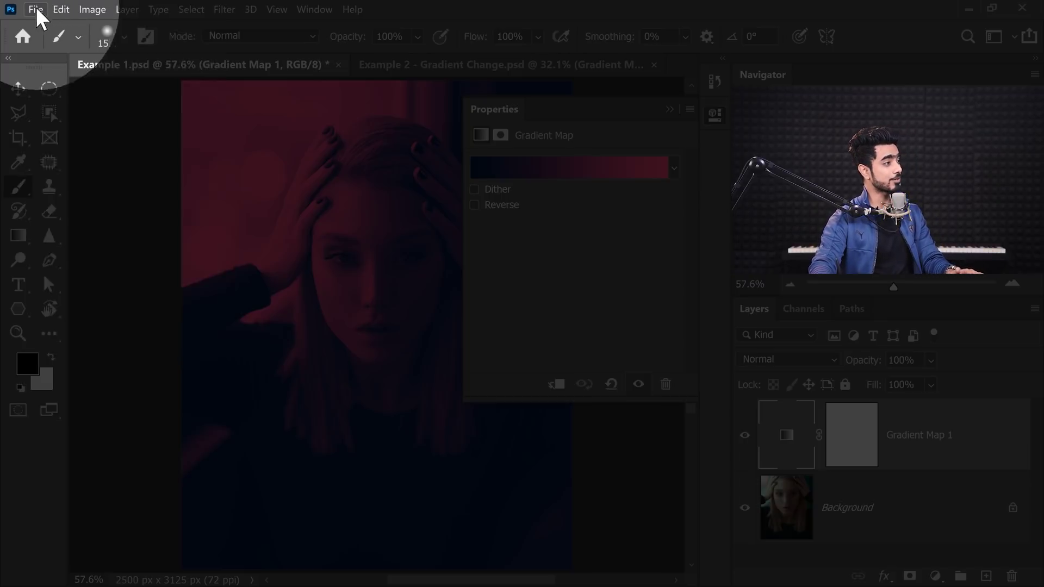
# Create a new 2000 × 2000 px document from the Art & Illustration 2000 pixel grid preset
pyautogui.click(36, 10)
pyautogui.click(44, 25)
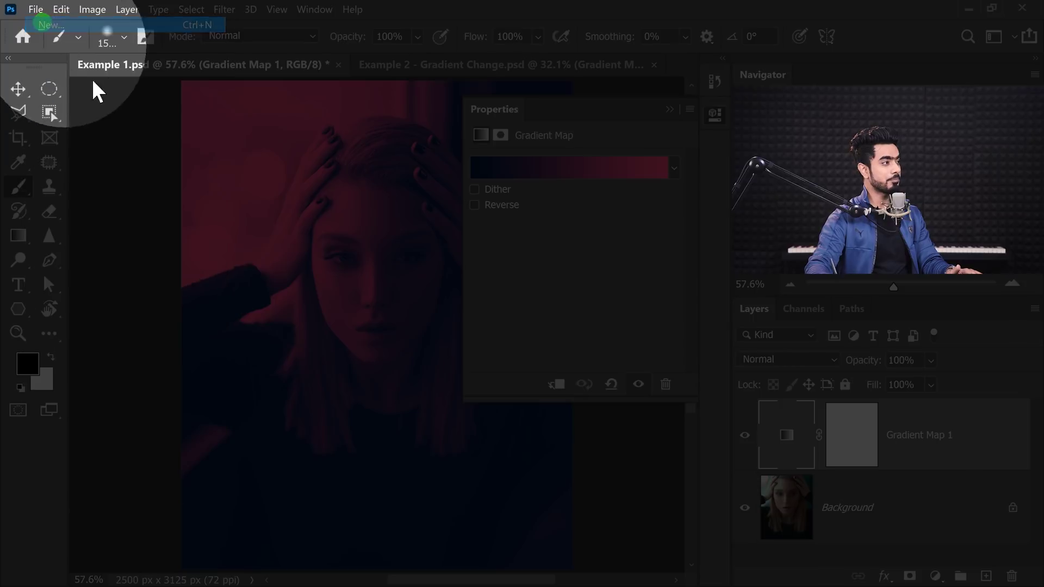
pyautogui.click(380, 44)
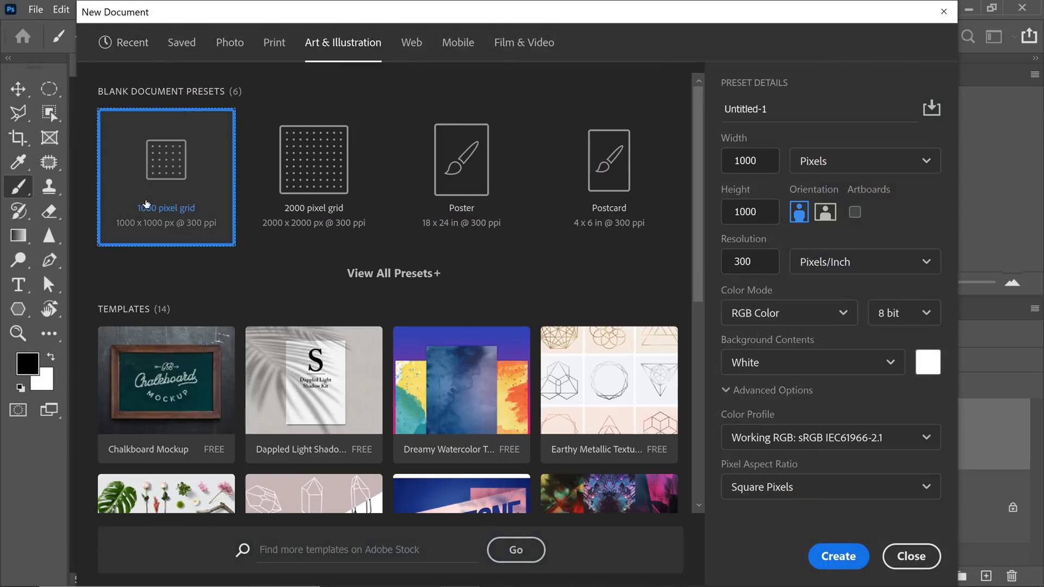
pyautogui.click(333, 202)
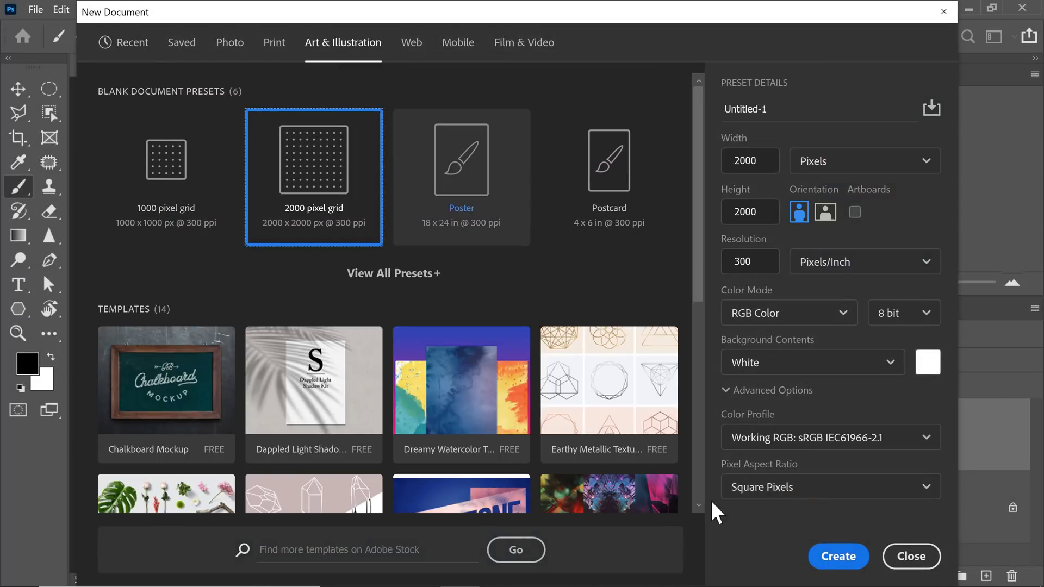
pyautogui.click(838, 556)
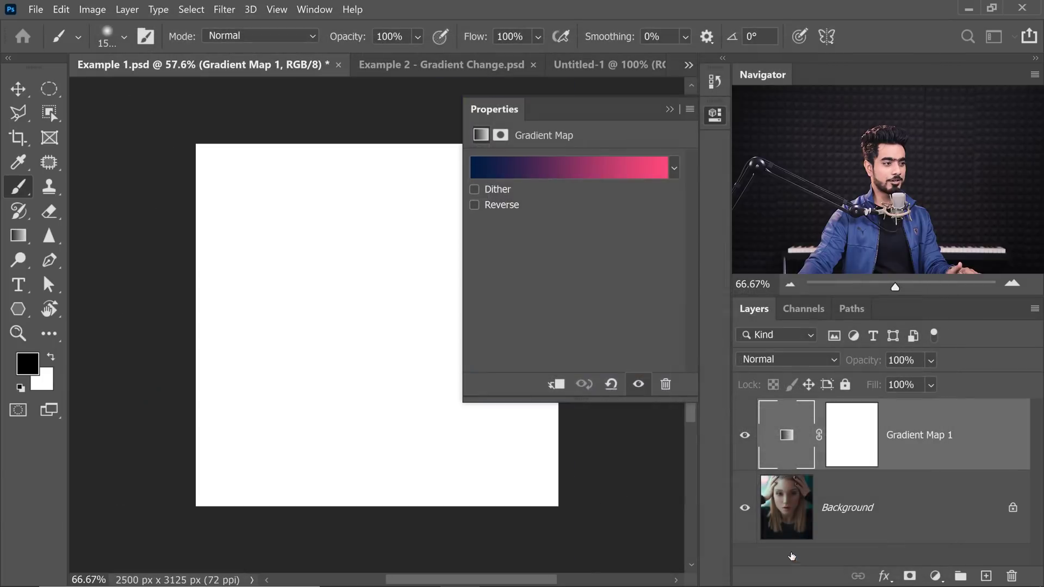
pyautogui.click(670, 110)
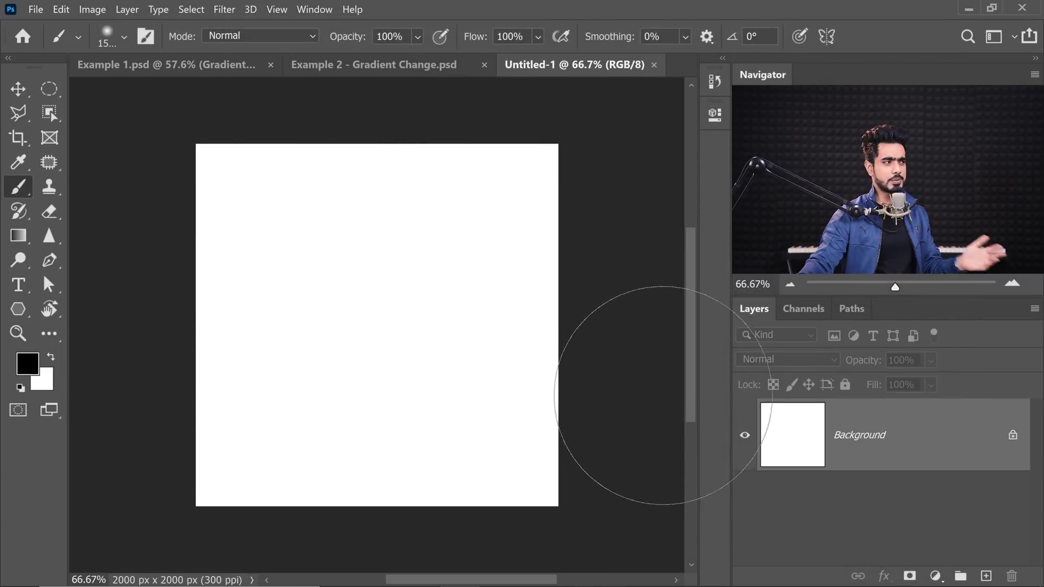
# Fill the Untitled-1 canvas with a left-to-right black-to-white linear gradient
pyautogui.press('v')
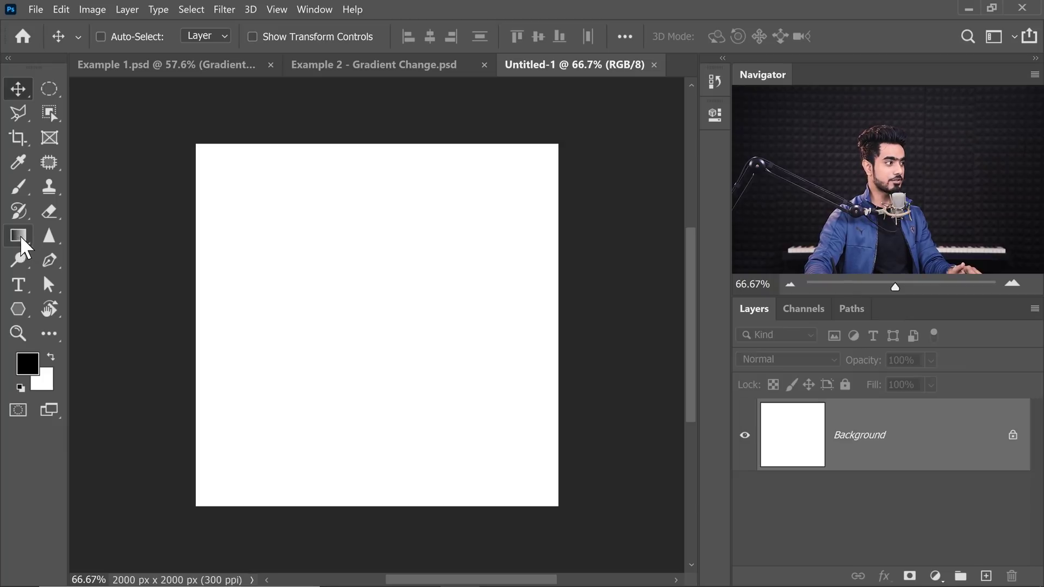
pyautogui.click(20, 236)
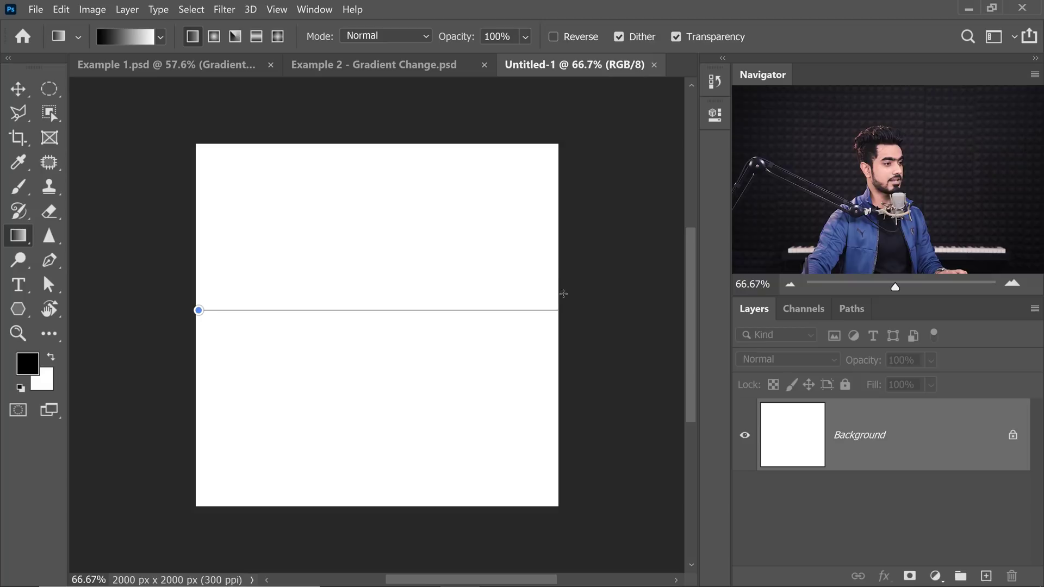
pyautogui.moveTo(216, 348); pyautogui.dragTo(538, 347)
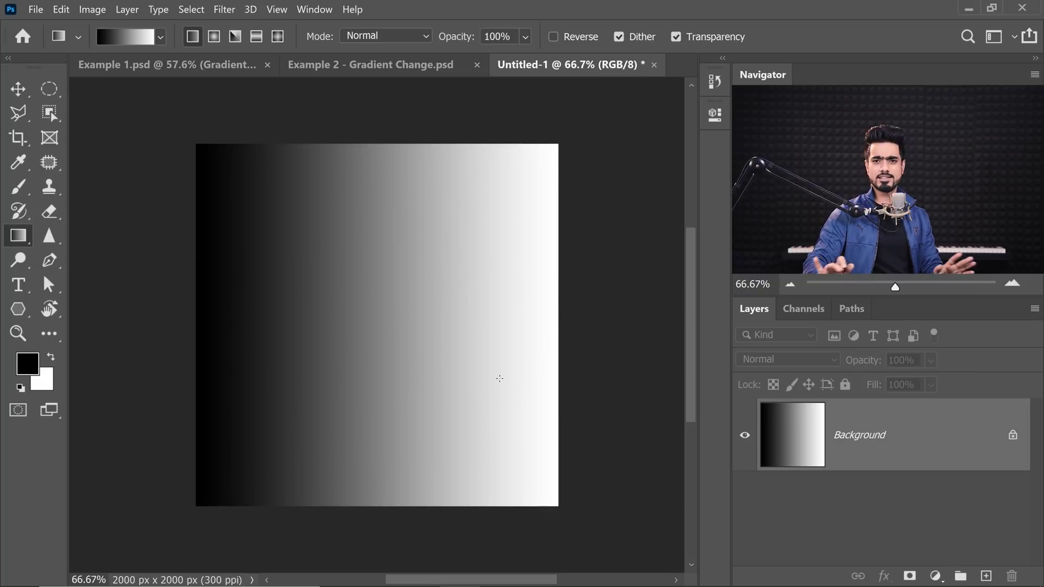
pyautogui.hotkey('ctrl', '0')
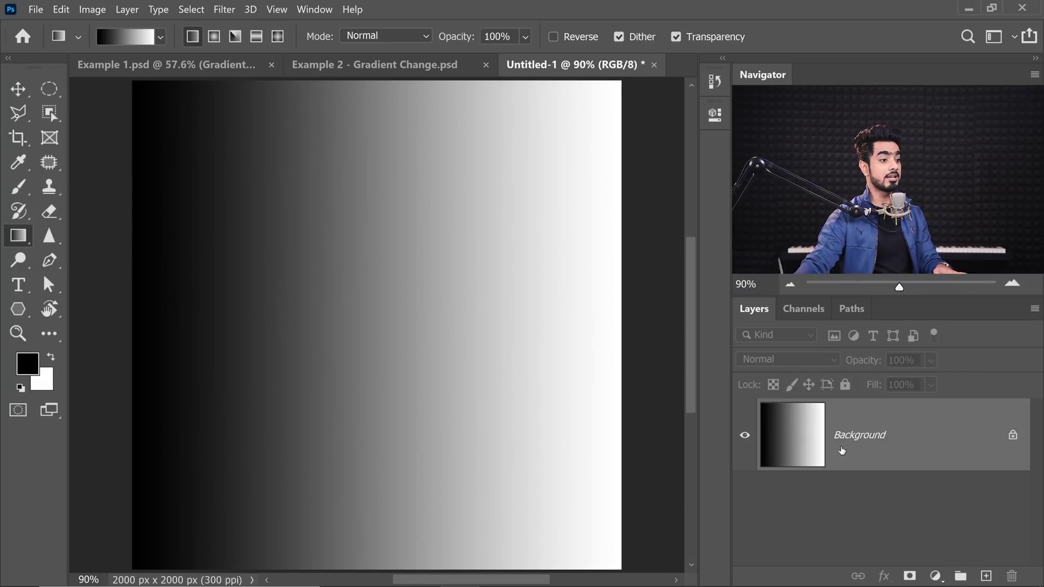
# Add a Gradient Map layer over the test gradient and toggle it off and on
pyautogui.click(936, 575)
pyautogui.click(973, 556)
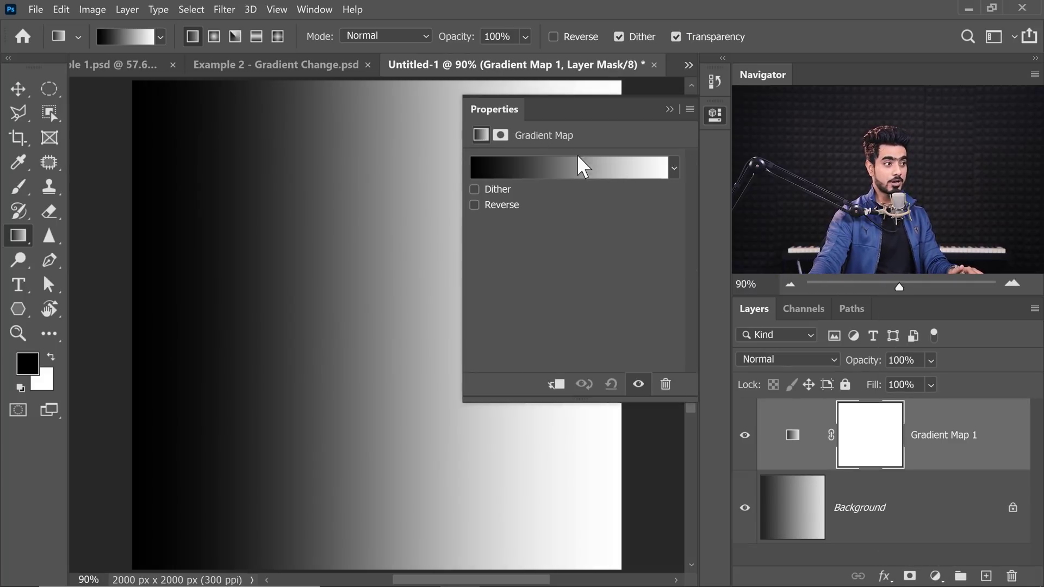
pyautogui.click(567, 165)
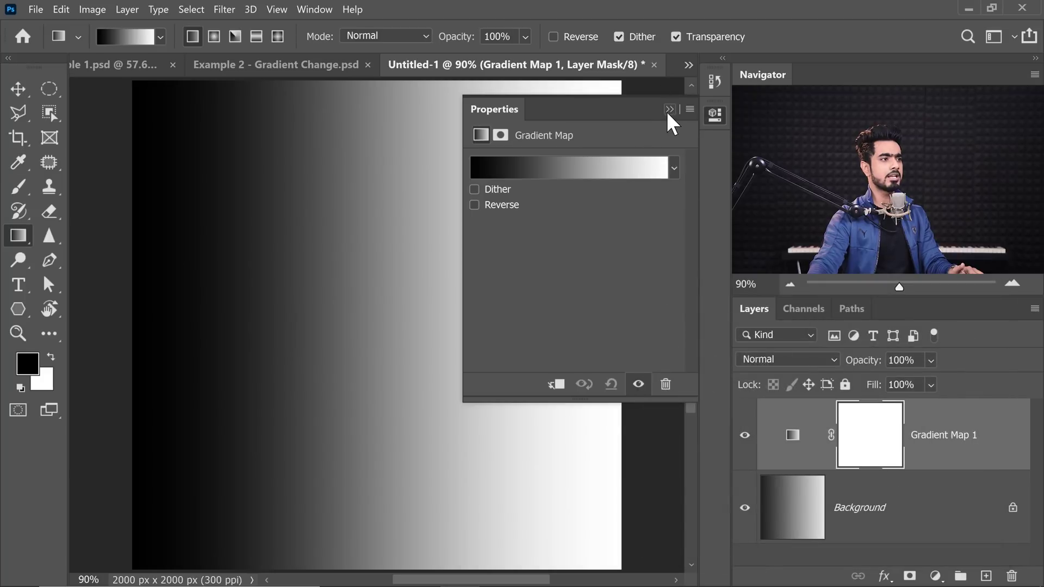
pyautogui.click(667, 111)
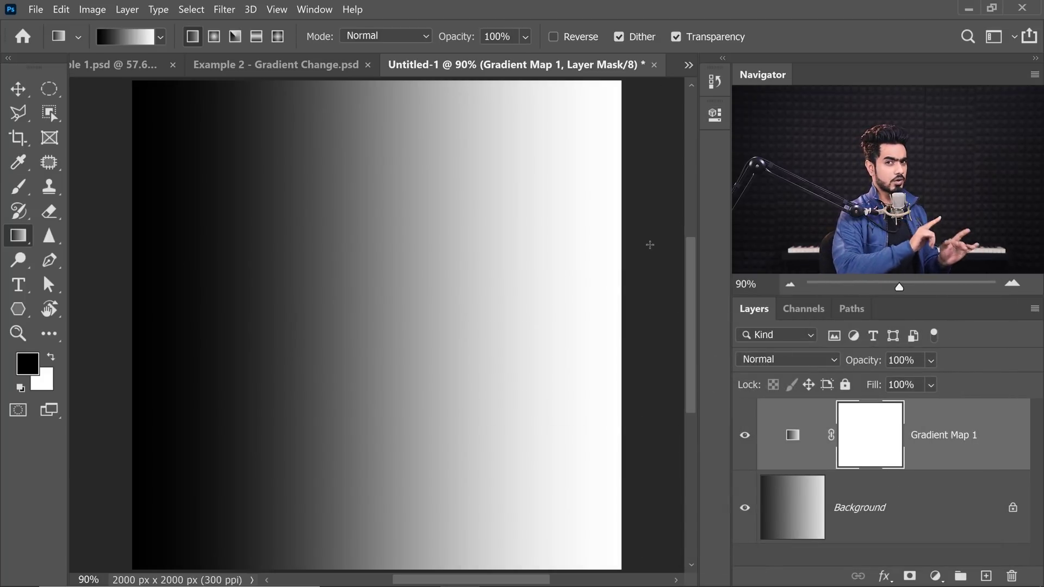
pyautogui.click(743, 436)
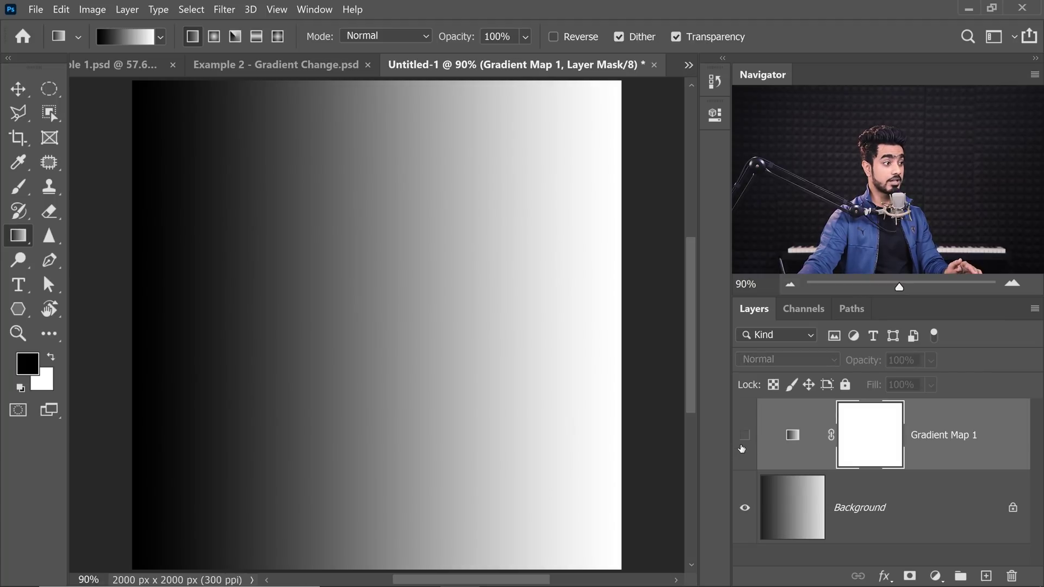
pyautogui.click(744, 435)
# Zoom into the dark and white ends of the gradient, toggling the map to compare
pyautogui.moveTo(127, 289); pyautogui.dragTo(248, 305)
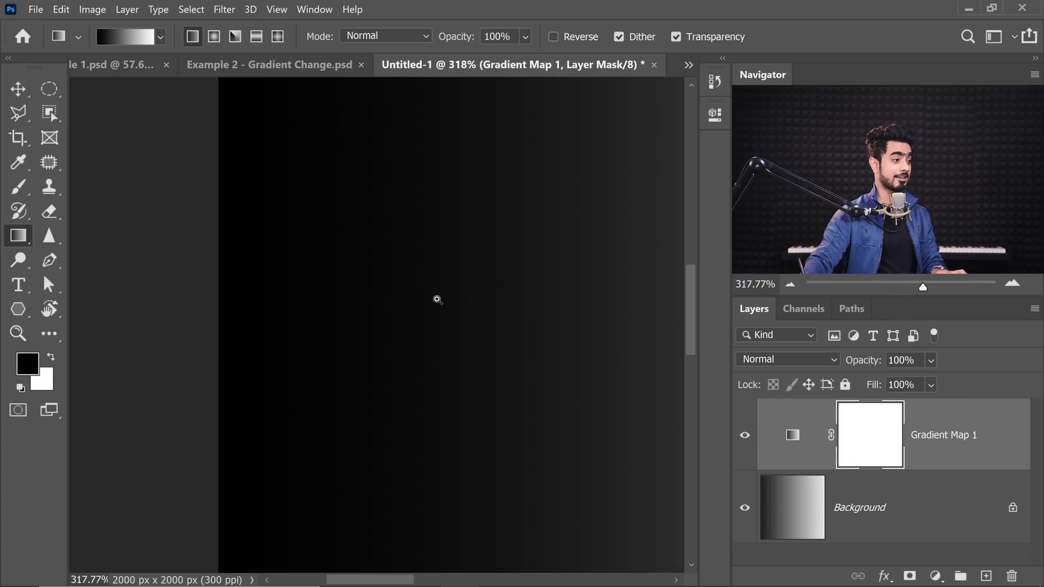
pyautogui.moveTo(303, 331); pyautogui.dragTo(412, 326)
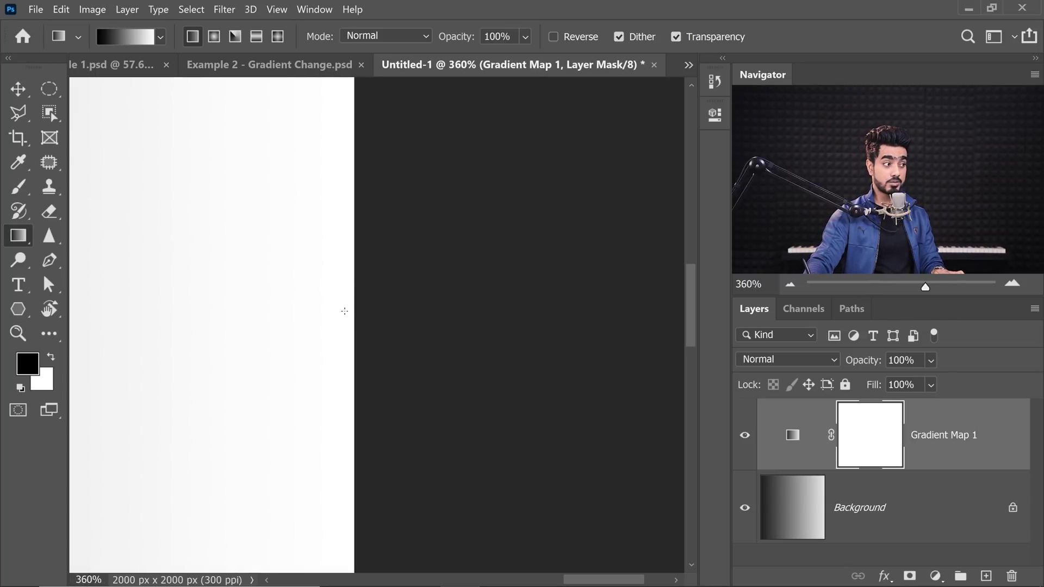
pyautogui.moveTo(337, 335); pyautogui.dragTo(360, 302)
pyautogui.click(742, 438)
pyautogui.click(742, 437)
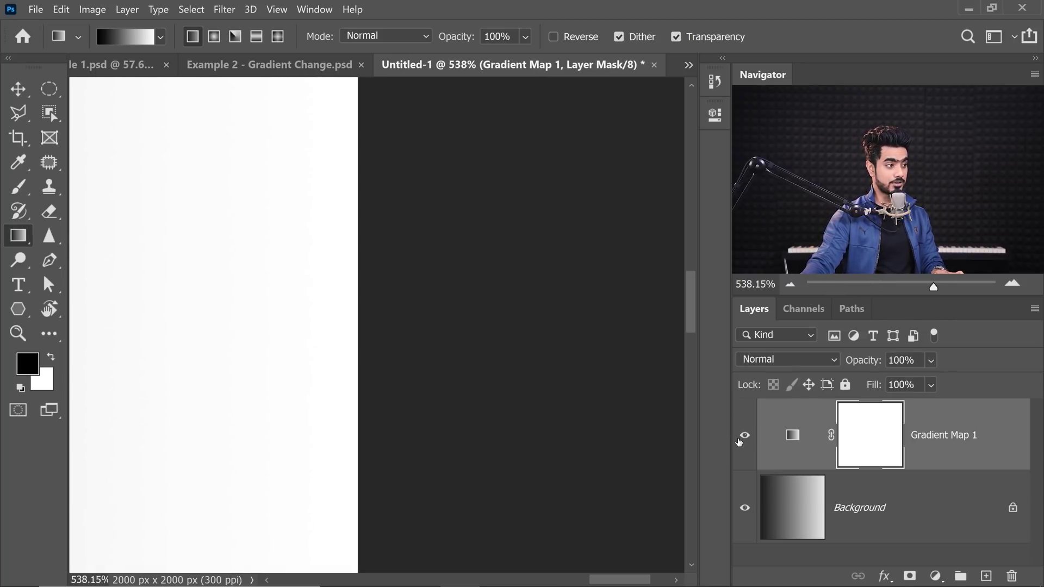
pyautogui.scroll(-10, 275, 333)
pyautogui.moveTo(350, 377); pyautogui.dragTo(431, 389)
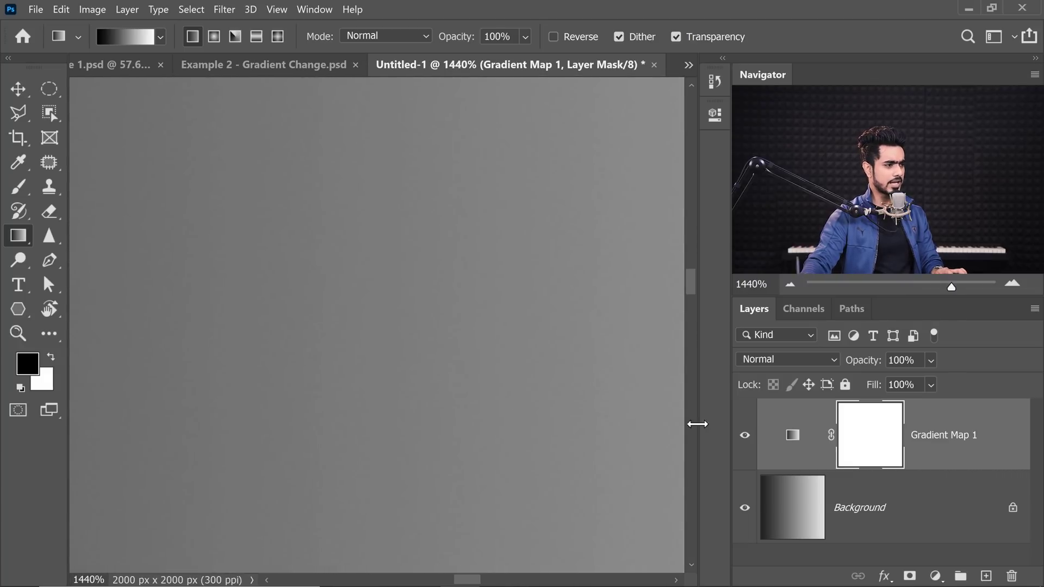
pyautogui.click(745, 436)
pyautogui.click(745, 436)
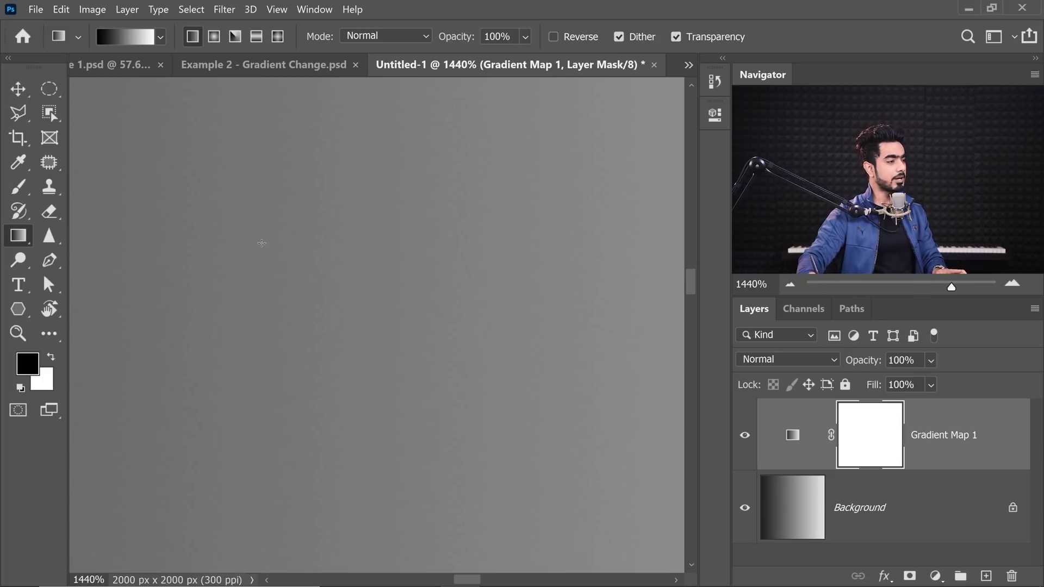
# Fit the whole gradient on screen, compare with the map hidden, and leave it visible
pyautogui.hotkey('ctrl', '0')
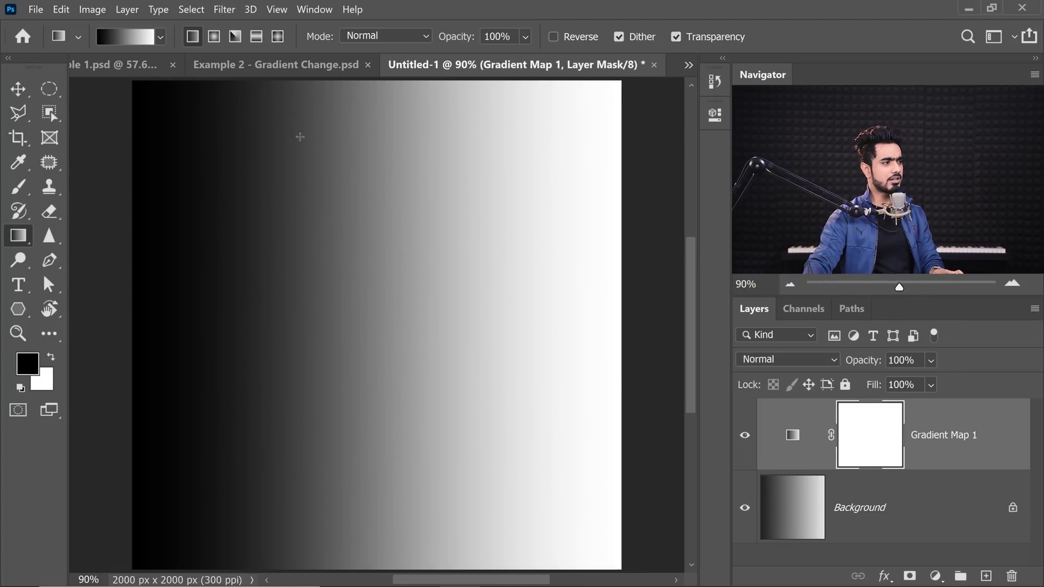
pyautogui.click(745, 436)
pyautogui.click(745, 437)
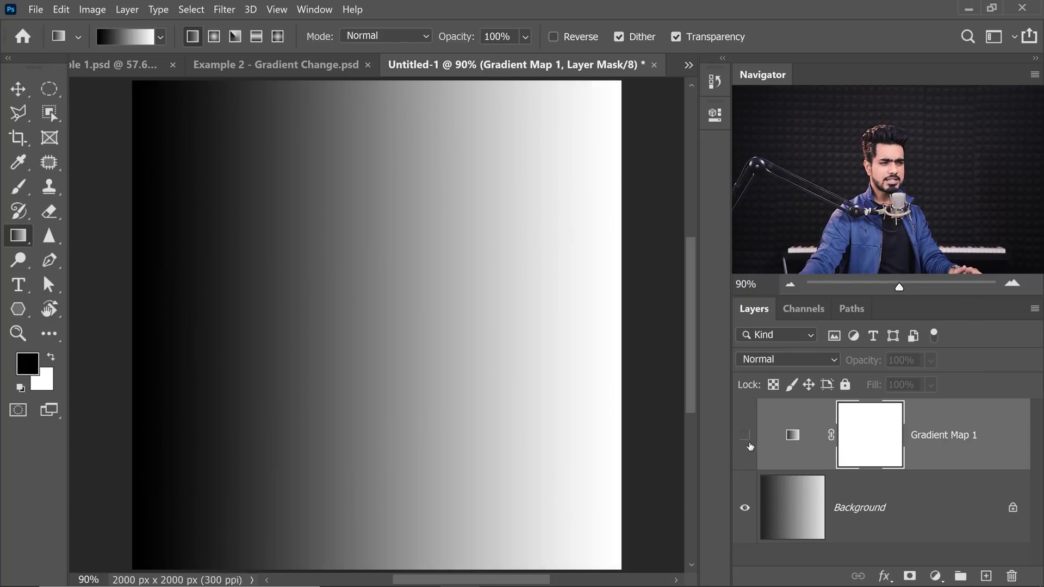
pyautogui.click(745, 438)
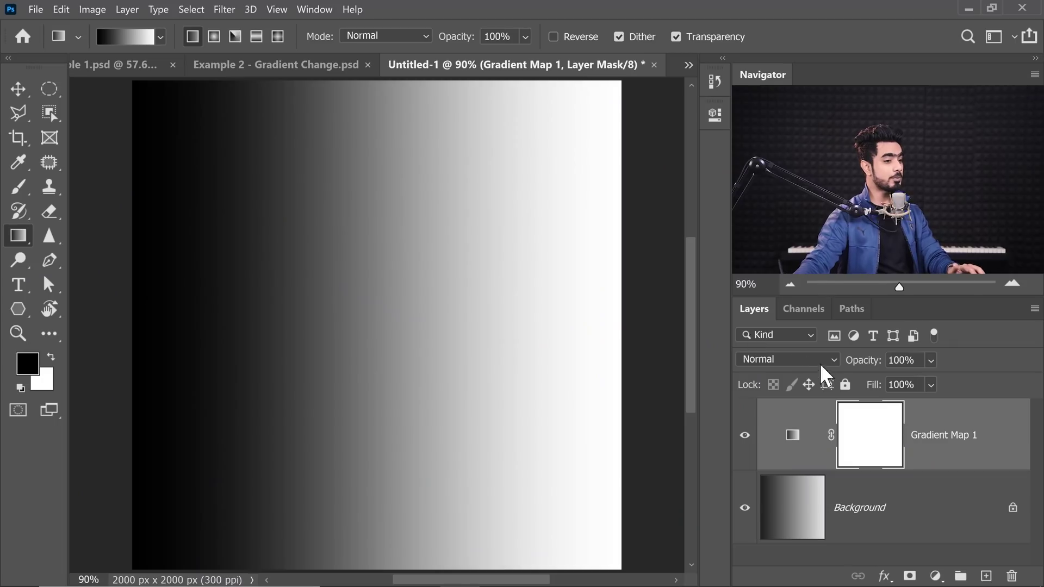
# Reopen Gradient Map 1's settings and its Gradient Editor, moving the editor aside
pyautogui.doubleClick(792, 435)
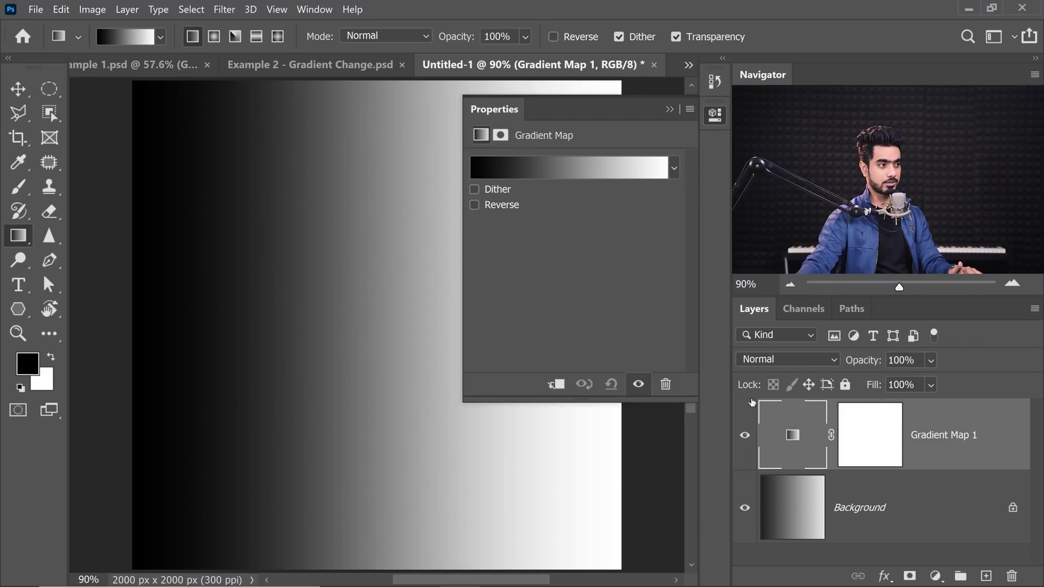
pyautogui.click(559, 166)
pyautogui.moveTo(728, 154); pyautogui.dragTo(589, 134)
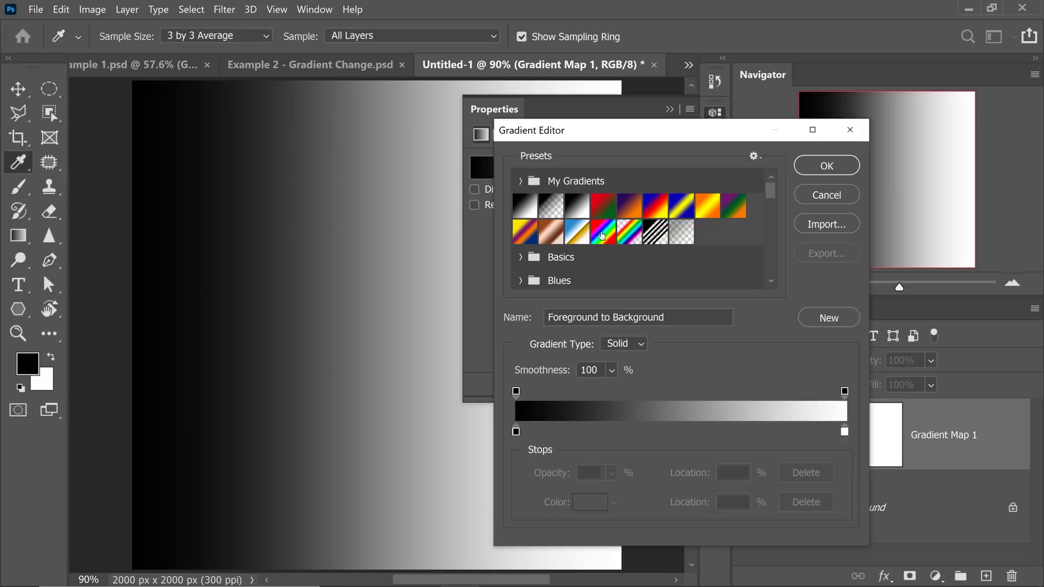
# Try the Spectrum gradient at 0 and partial smoothness, then return to Foreground to Background
pyautogui.click(602, 236)
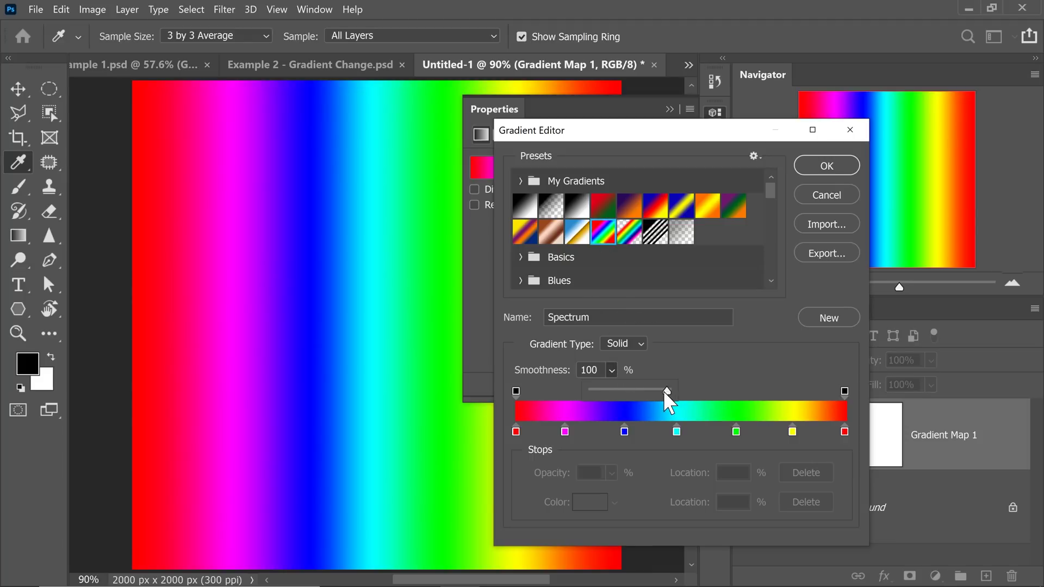
pyautogui.moveTo(665, 390); pyautogui.dragTo(587, 390)
pyautogui.moveTo(615, 390); pyautogui.dragTo(667, 389)
pyautogui.click(602, 232)
pyautogui.click(520, 204)
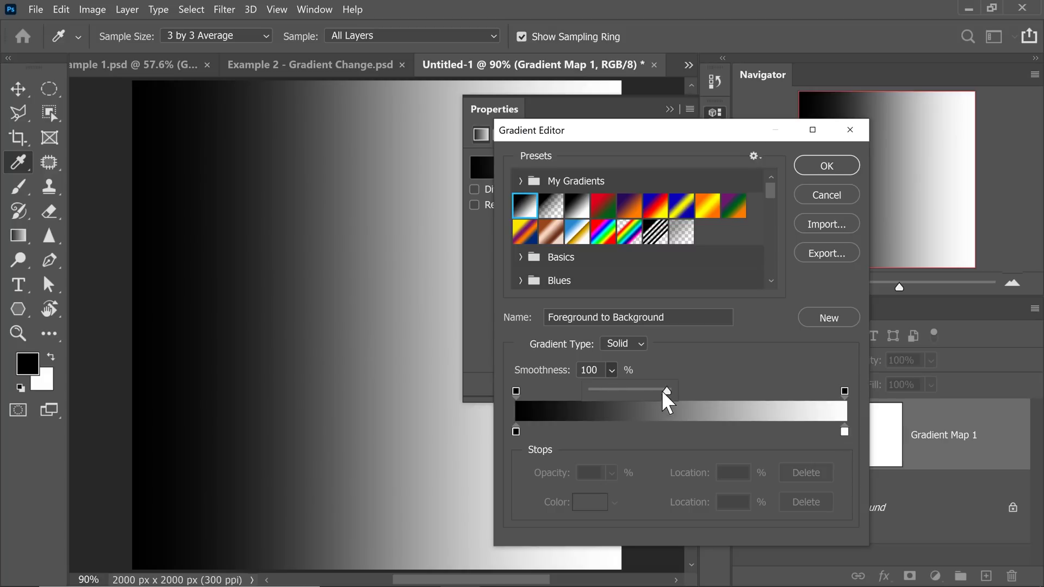
# Compare smoothness 0 and about 52, then set Foreground to Background to 0 smoothness
pyautogui.moveTo(663, 390); pyautogui.dragTo(573, 392)
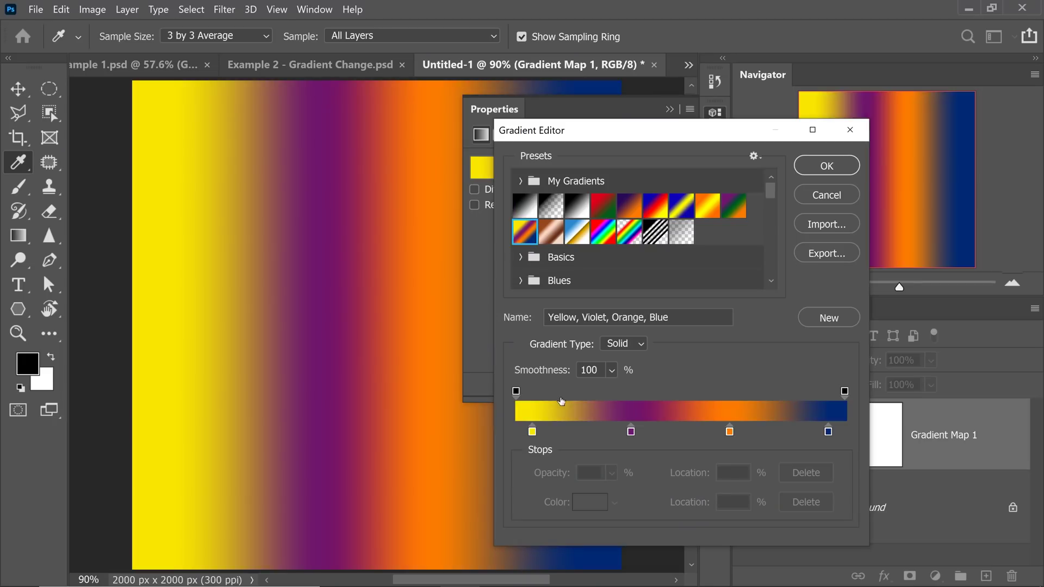
pyautogui.click(613, 372)
pyautogui.moveTo(663, 389); pyautogui.dragTo(592, 390)
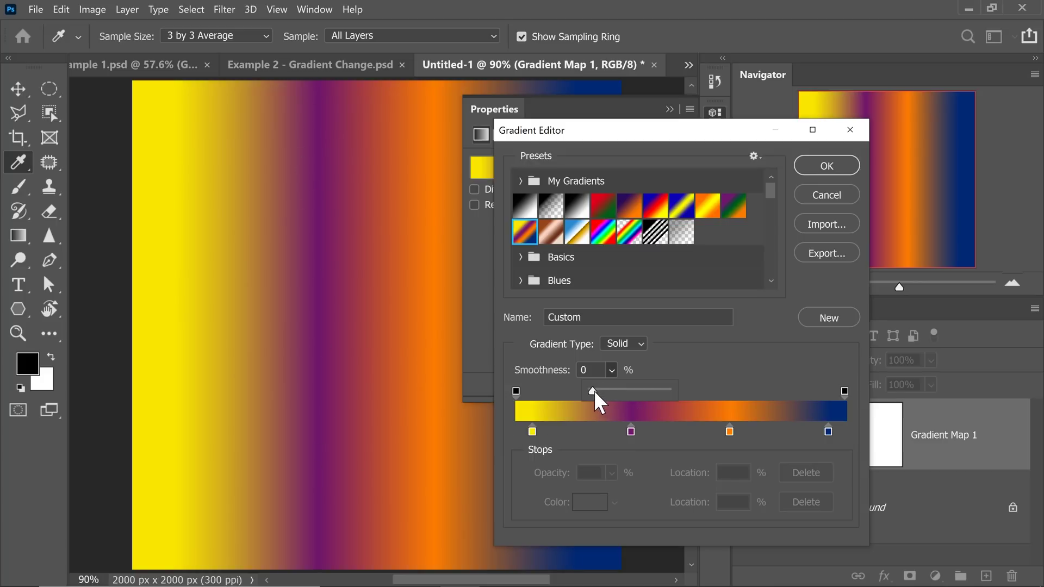
pyautogui.moveTo(616, 391); pyautogui.dragTo(630, 391)
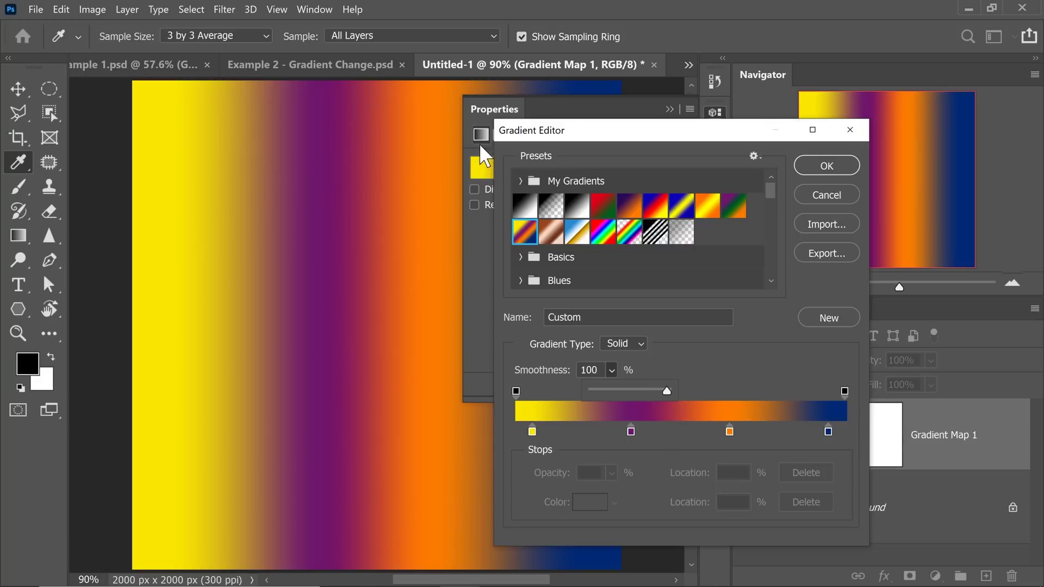
pyautogui.click(521, 215)
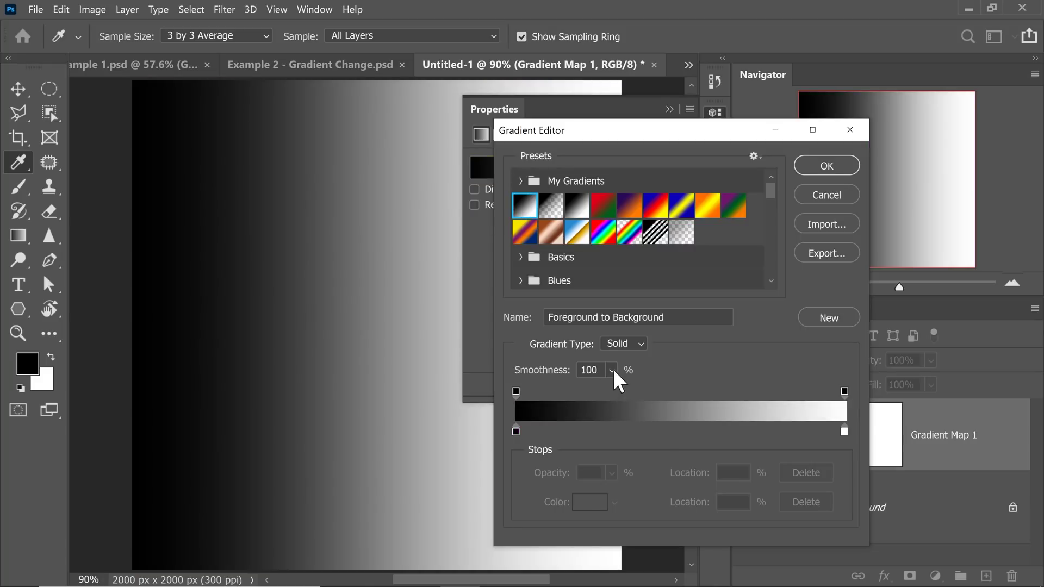
pyautogui.moveTo(621, 390); pyautogui.dragTo(591, 391)
# Close the Gradient Editor, collapse Properties, and briefly hide then reshow the Gradient Map layer
pyautogui.click(818, 165)
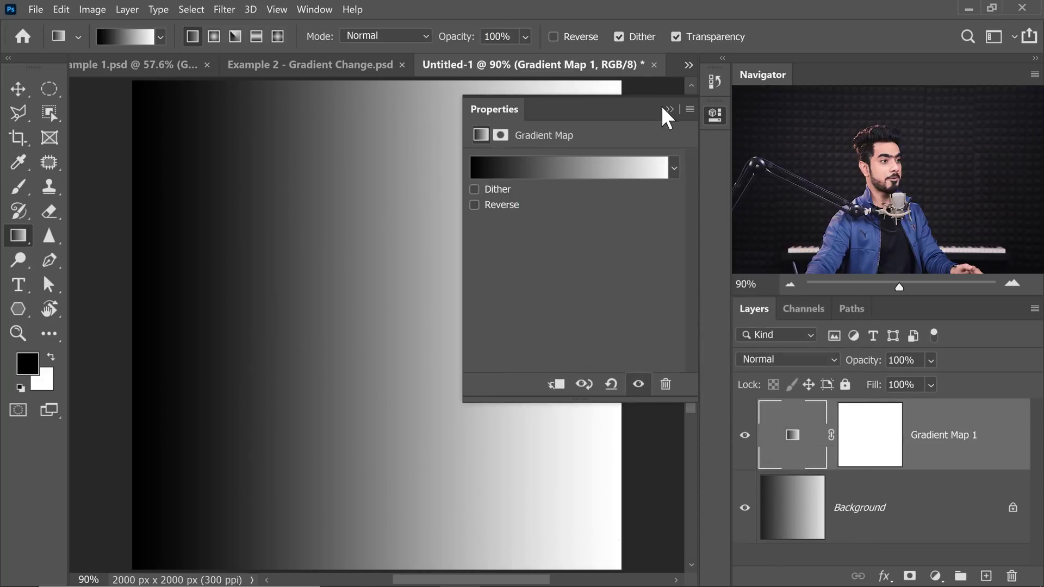
pyautogui.click(668, 110)
pyautogui.click(744, 436)
pyautogui.click(744, 436)
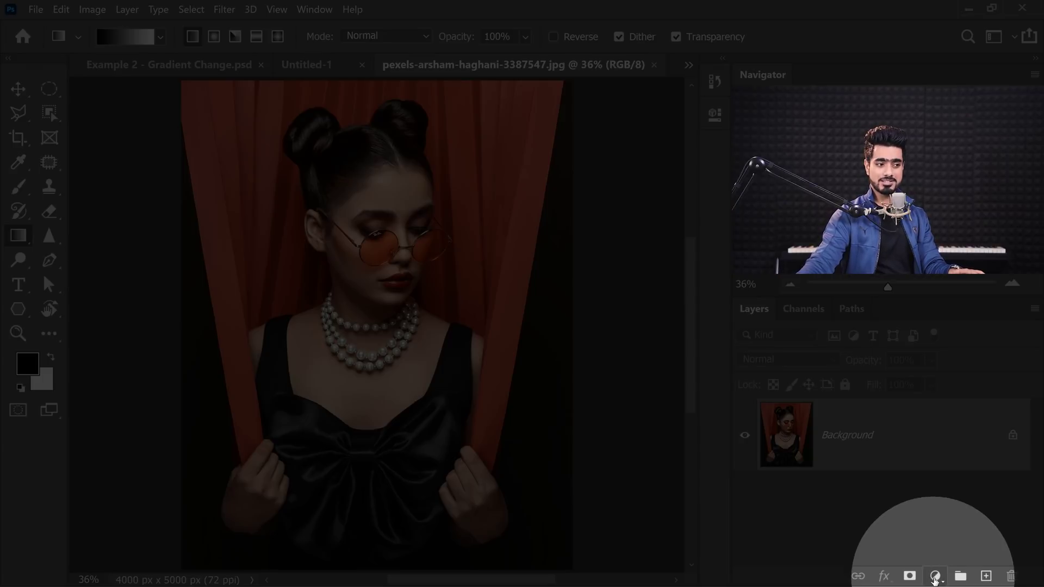
# Add a Gradient Map adjustment layer to the portrait and compare it against the colour original
pyautogui.click(935, 575)
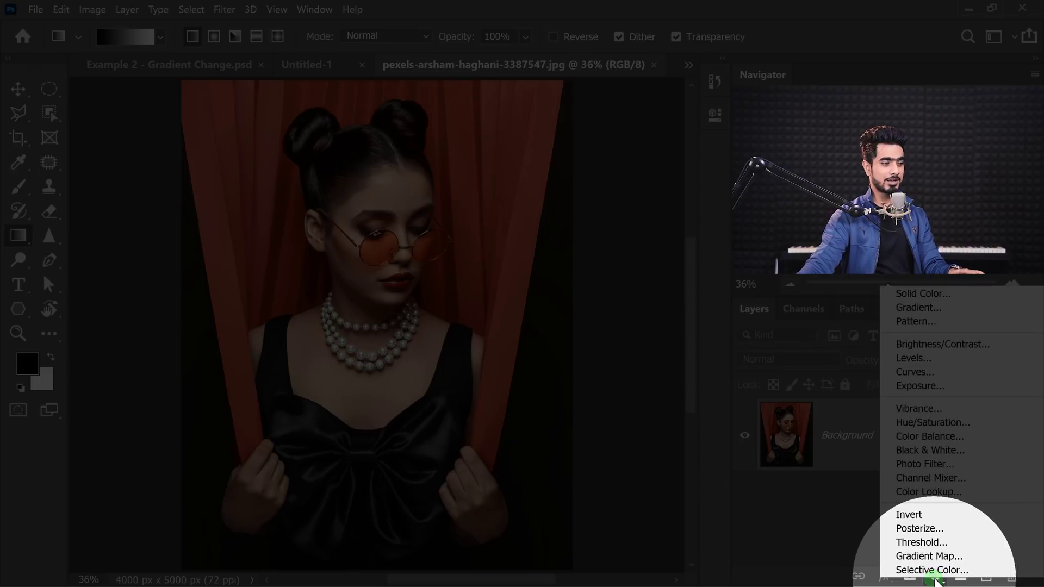
pyautogui.click(929, 561)
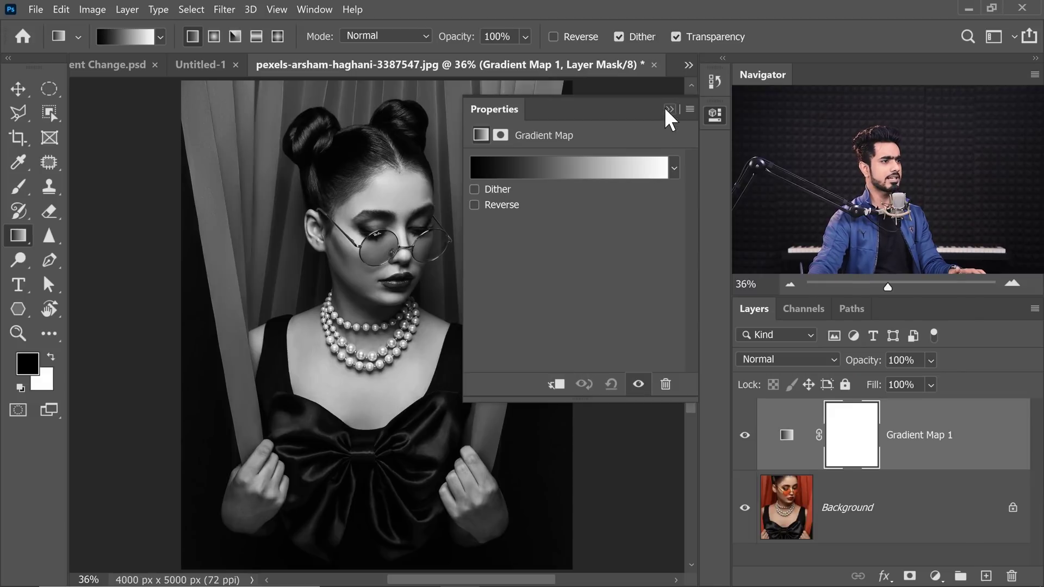
pyautogui.click(669, 109)
pyautogui.click(744, 435)
pyautogui.click(744, 434)
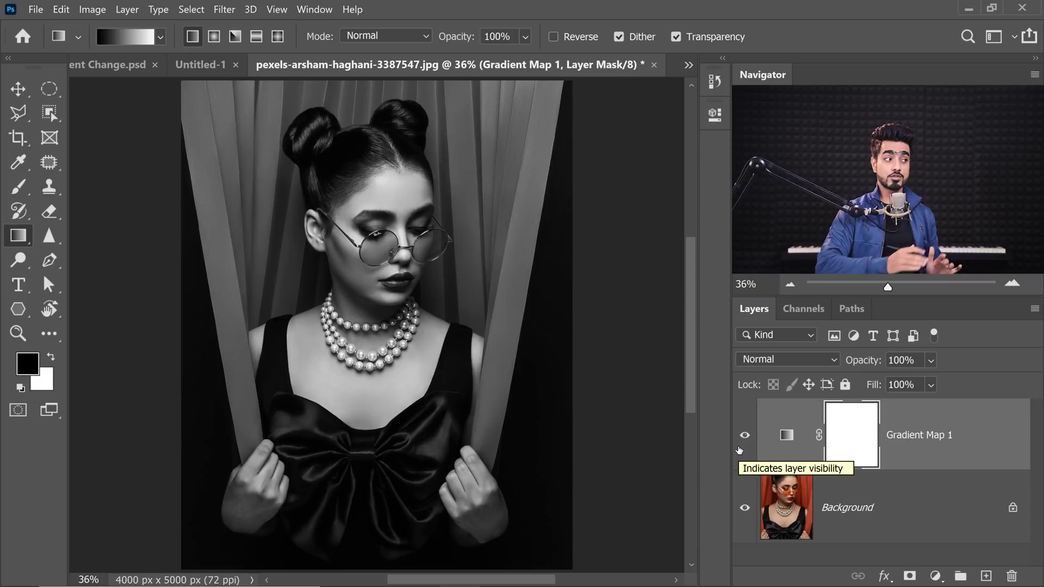
# In the Gradient Editor, lower the gradient Smoothness to 47% and confirm
pyautogui.doubleClick(785, 439)
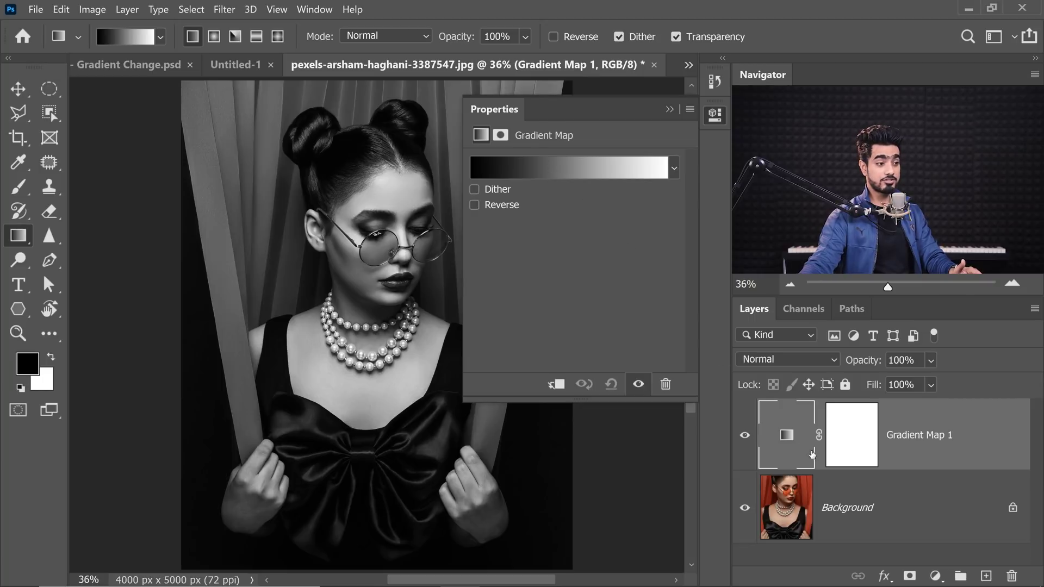
pyautogui.click(568, 168)
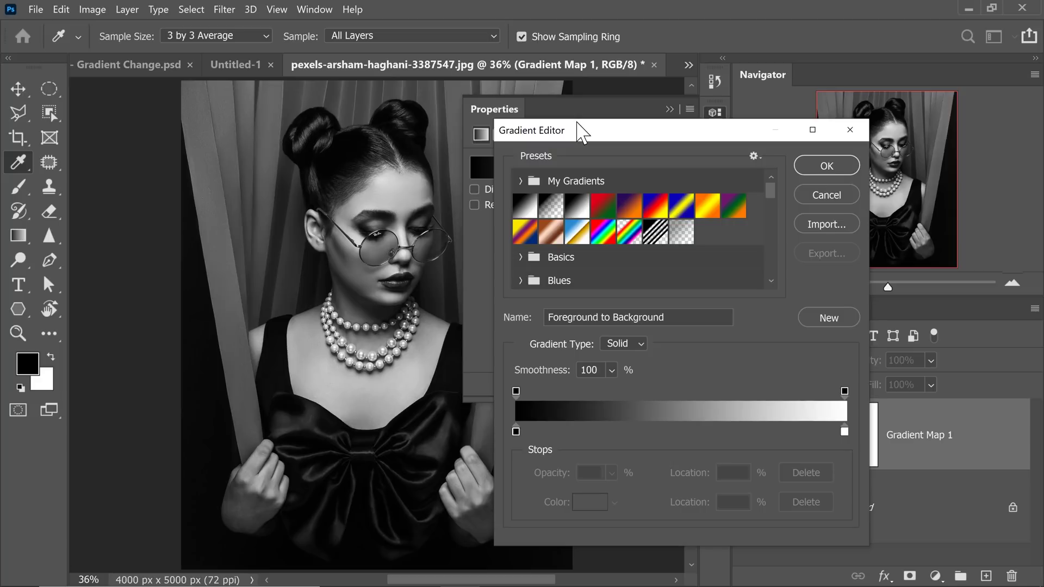
pyautogui.moveTo(586, 143); pyautogui.dragTo(685, 173)
pyautogui.click(709, 400)
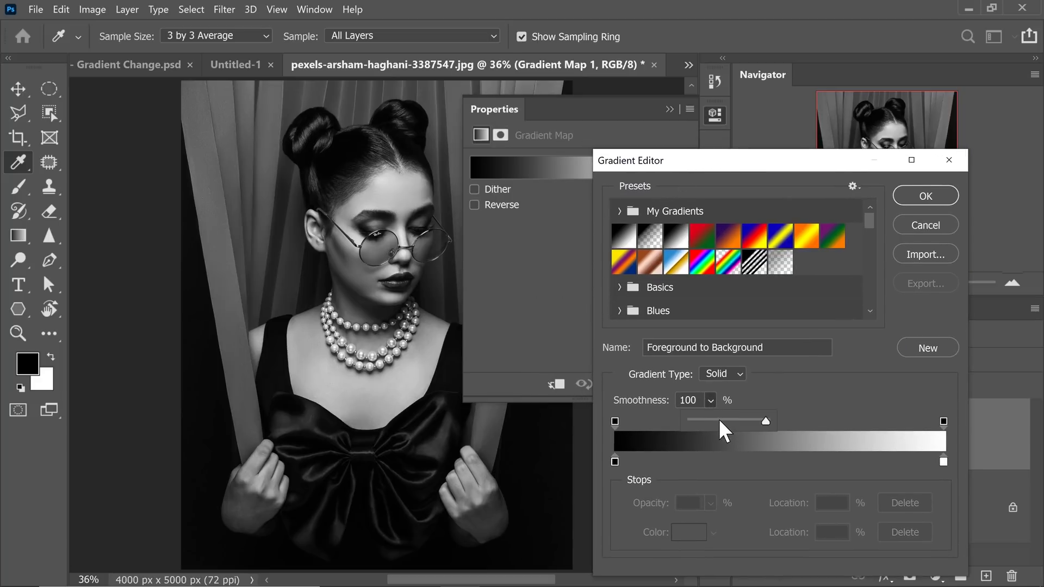
pyautogui.moveTo(720, 421); pyautogui.dragTo(674, 420)
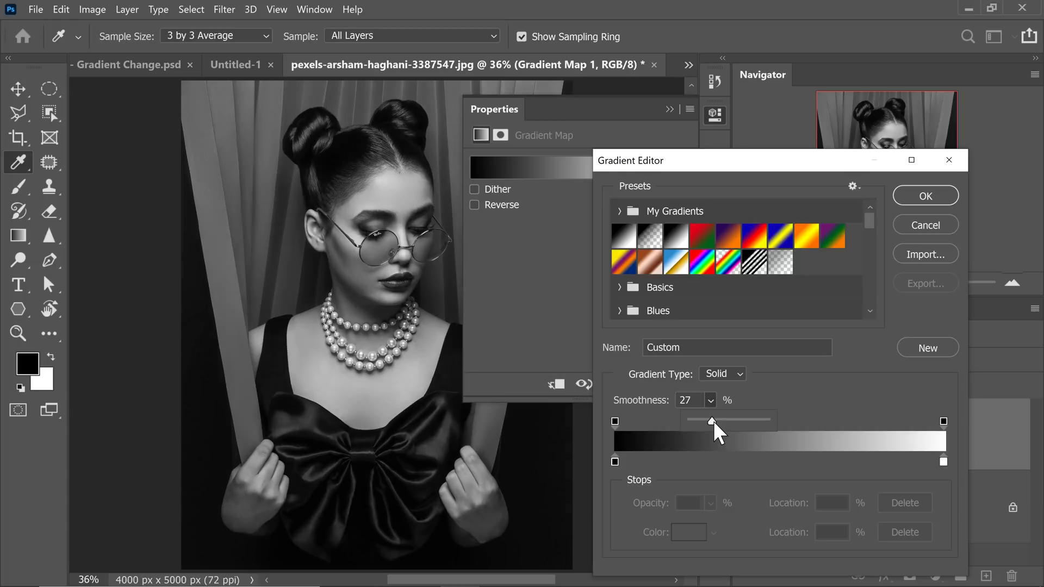
pyautogui.moveTo(713, 422); pyautogui.dragTo(722, 420)
pyautogui.click(925, 195)
pyautogui.press('g')
pyautogui.click(669, 109)
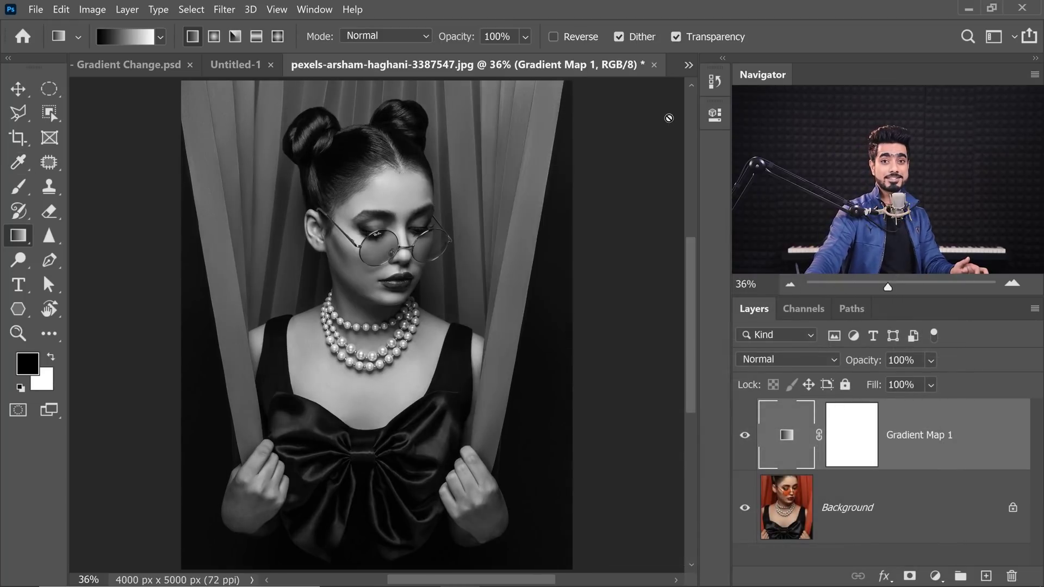